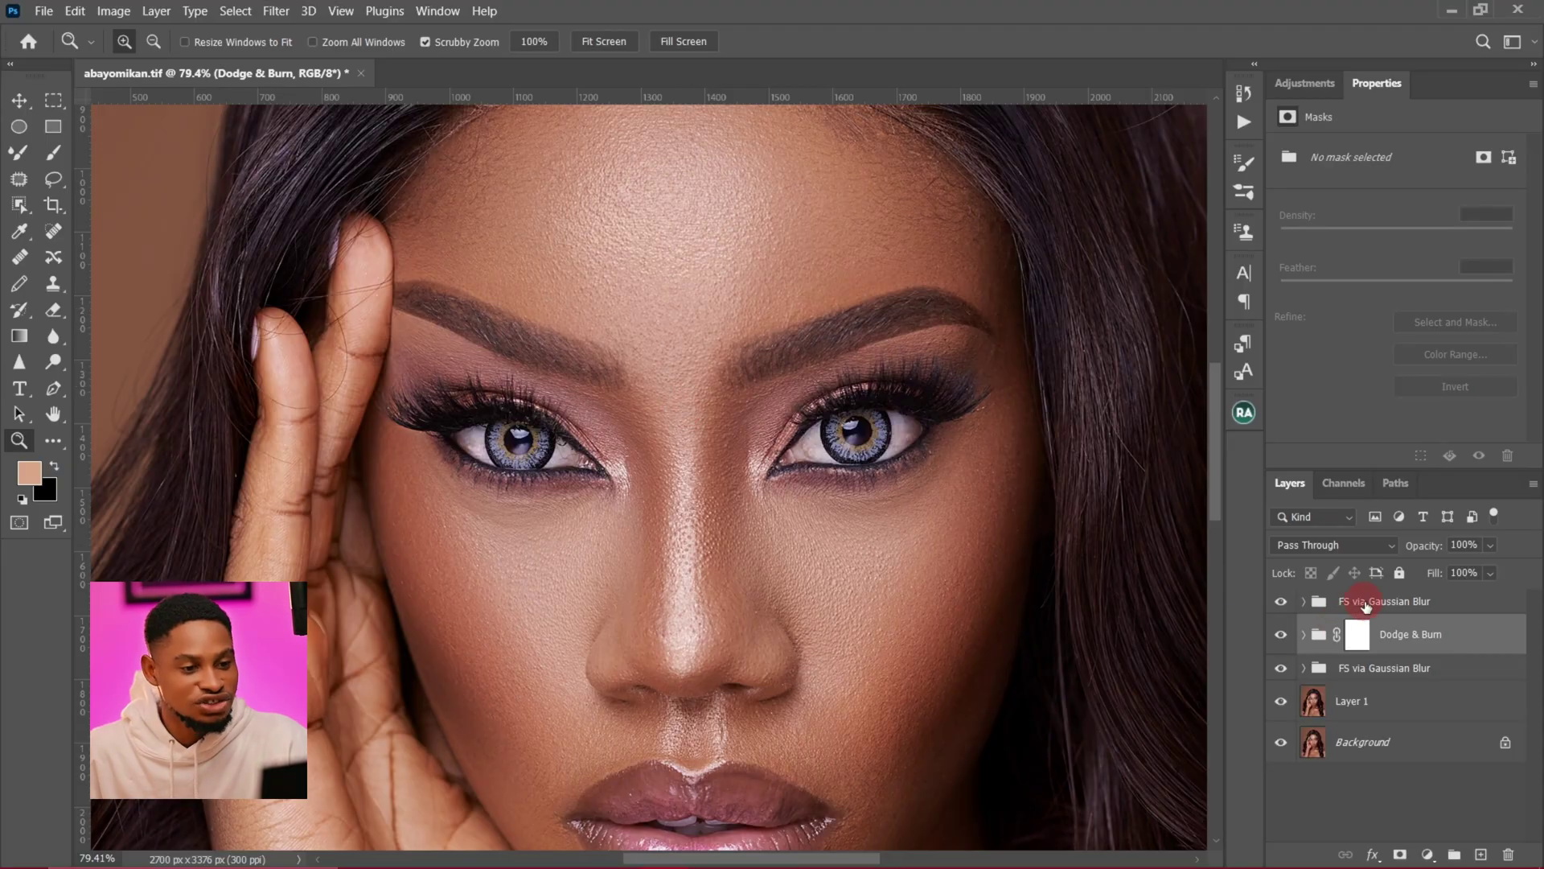
- Group the Dodge & Burn group together with the FS via Gaussian Blur group above it
shift+click(1365, 605)
shift+click(1427, 639)
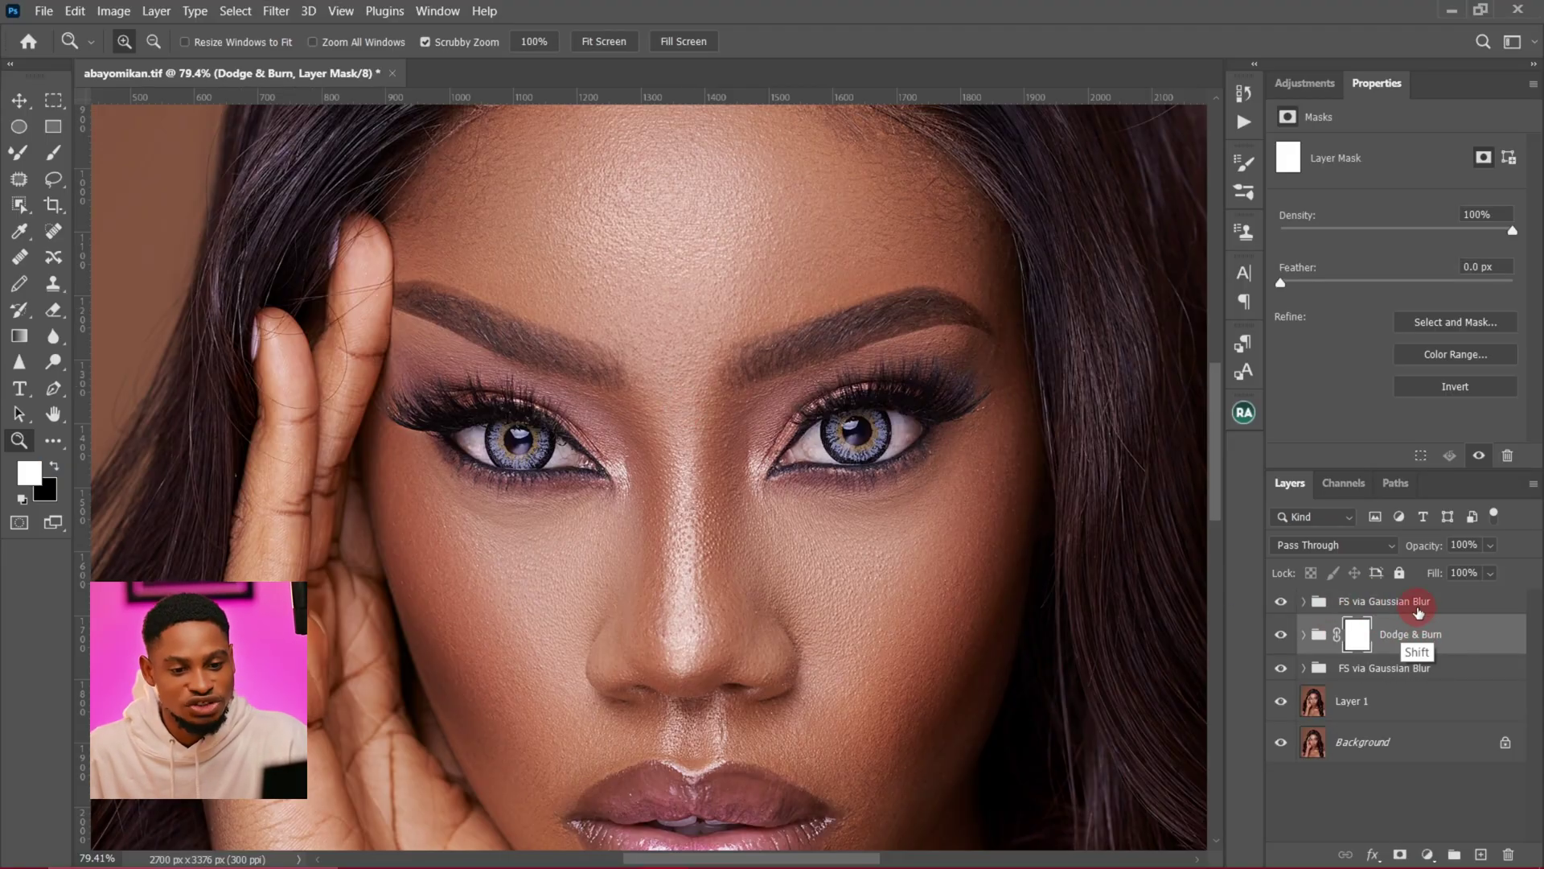
shift+click(1418, 612)
key(ctrl+g)
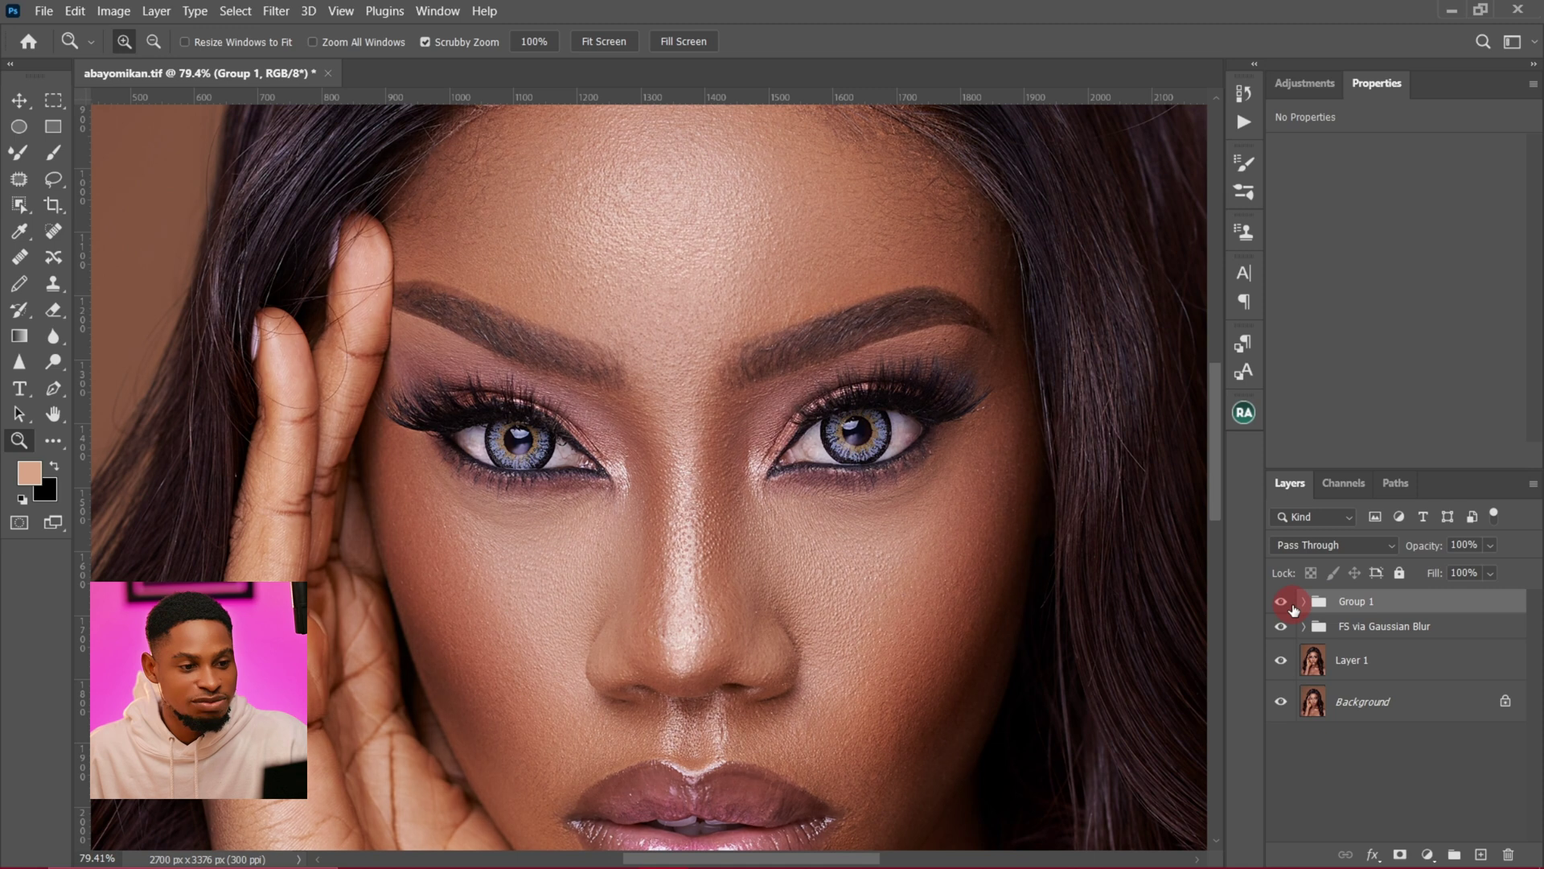
drag(840, 557, 779, 569)
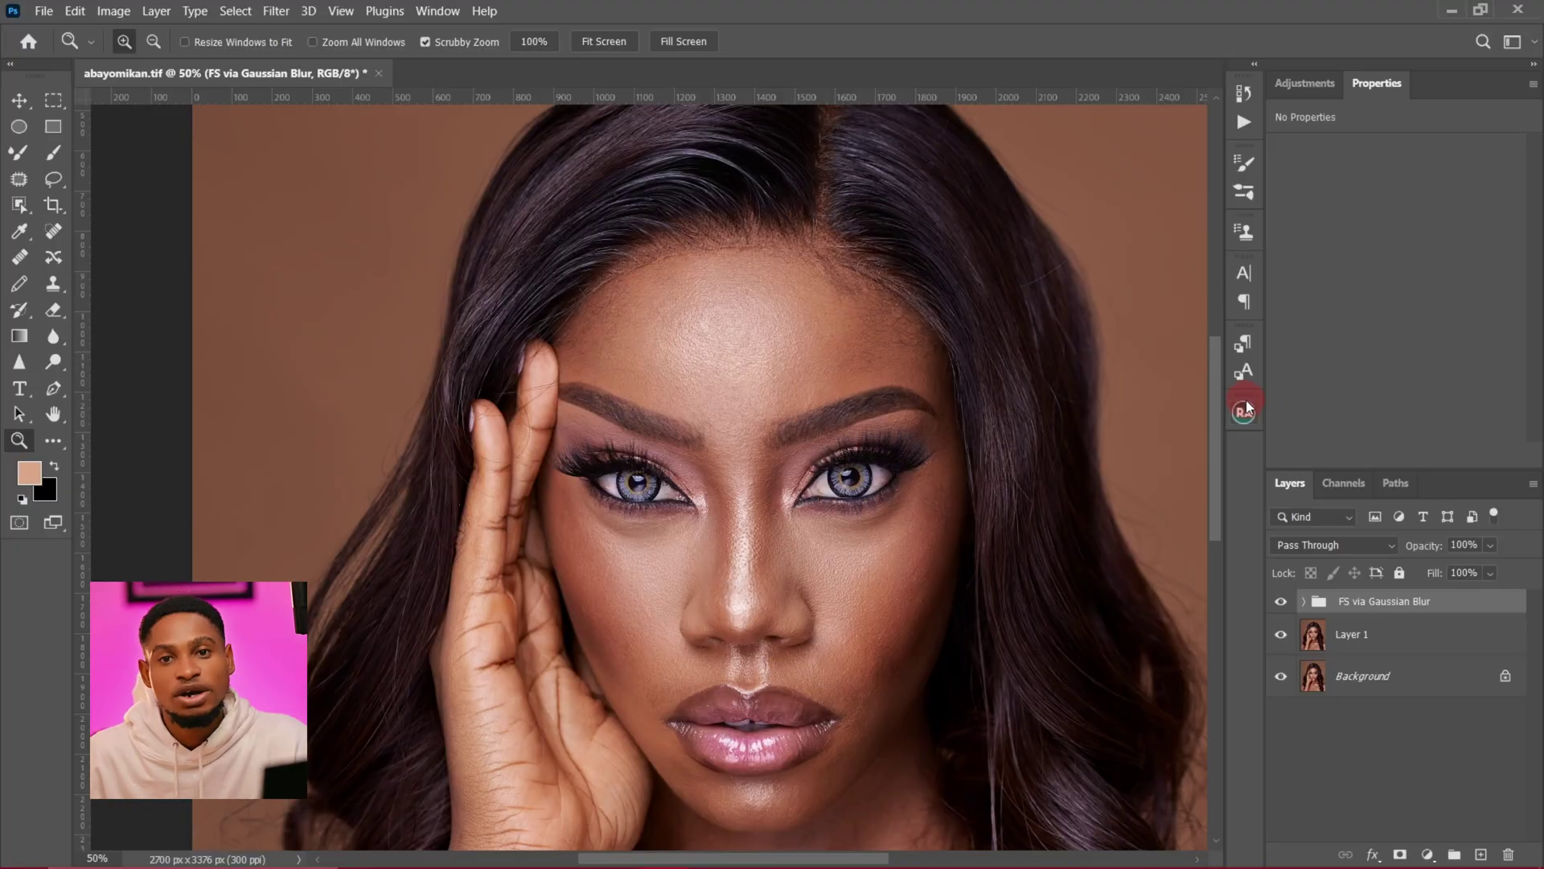
- Create the Dodge & Burn curve layers and their visual aid with DB Curves from the Beauty Retouch panel
click(1244, 410)
click(1063, 224)
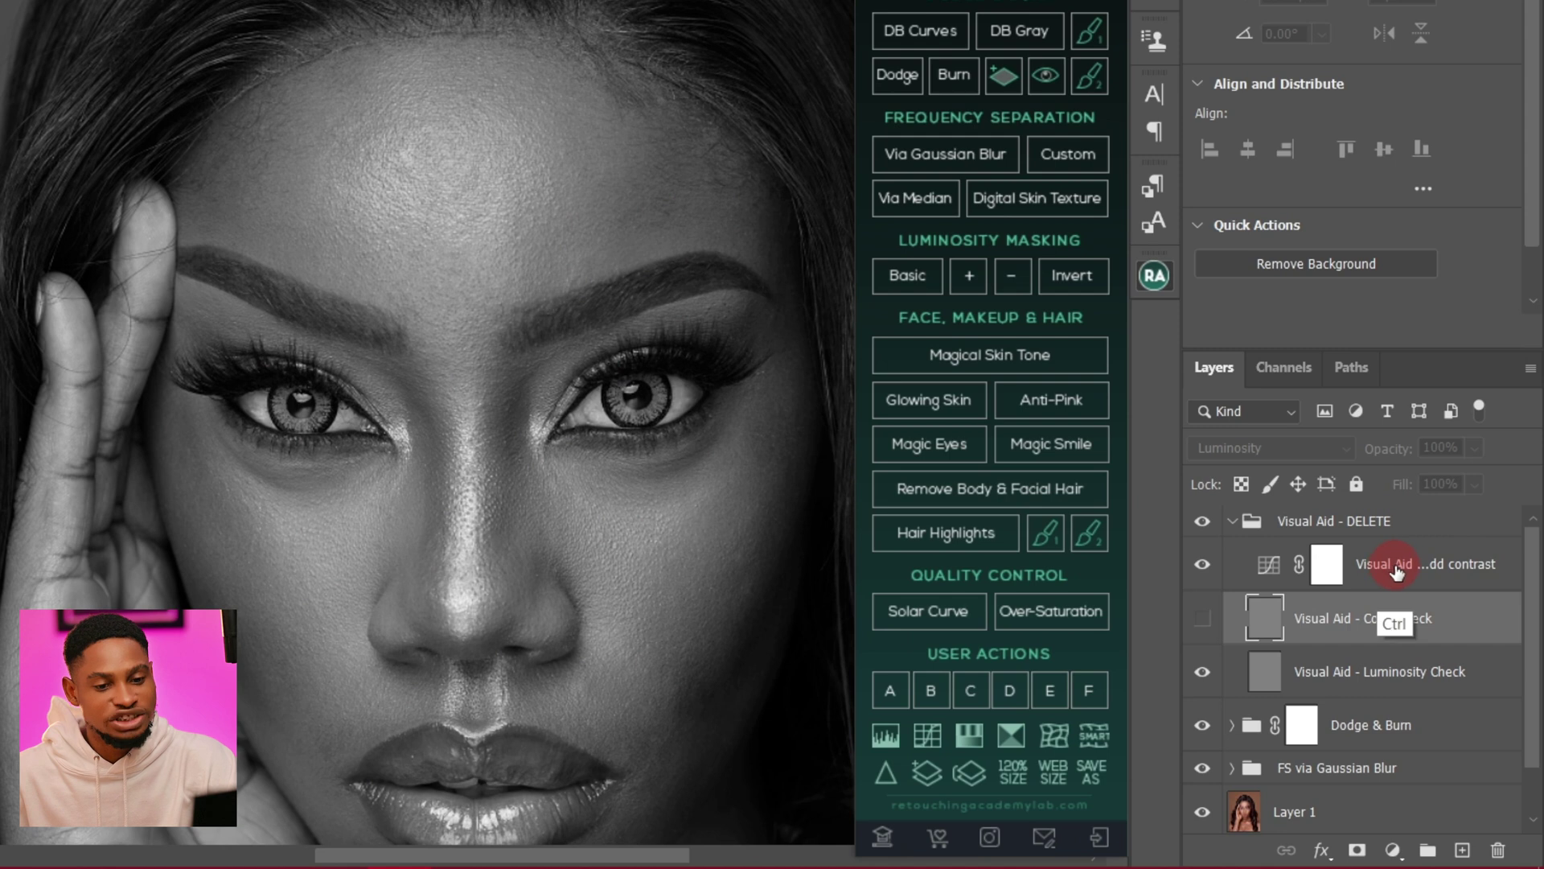
- Add a Levels adjustment above the visual aid contrast curve and set its midtone value to 0.87
click(1397, 567)
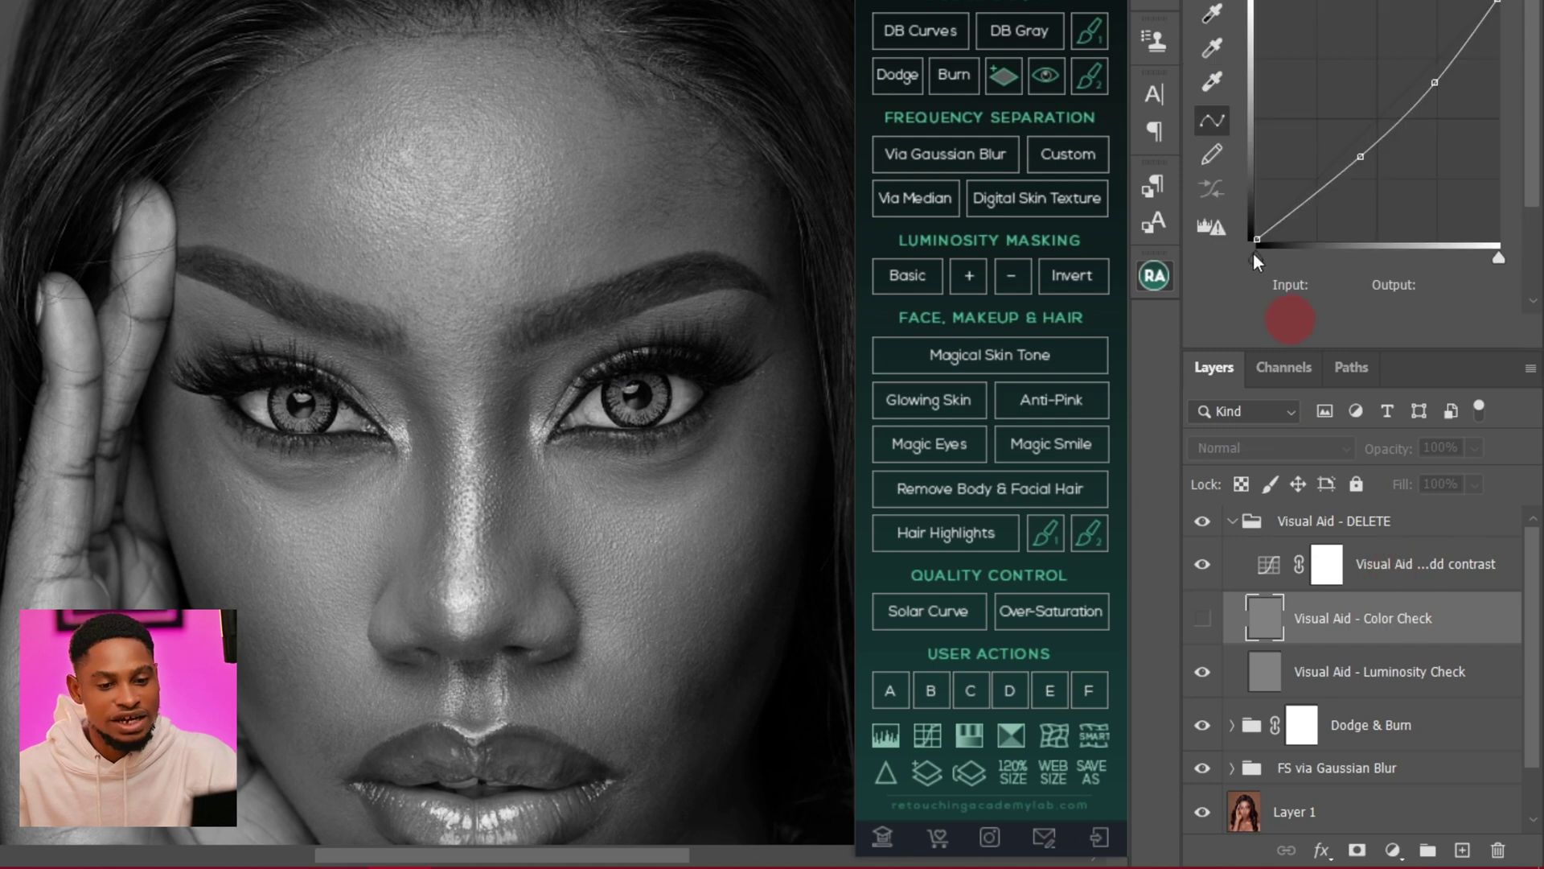
click(1232, 107)
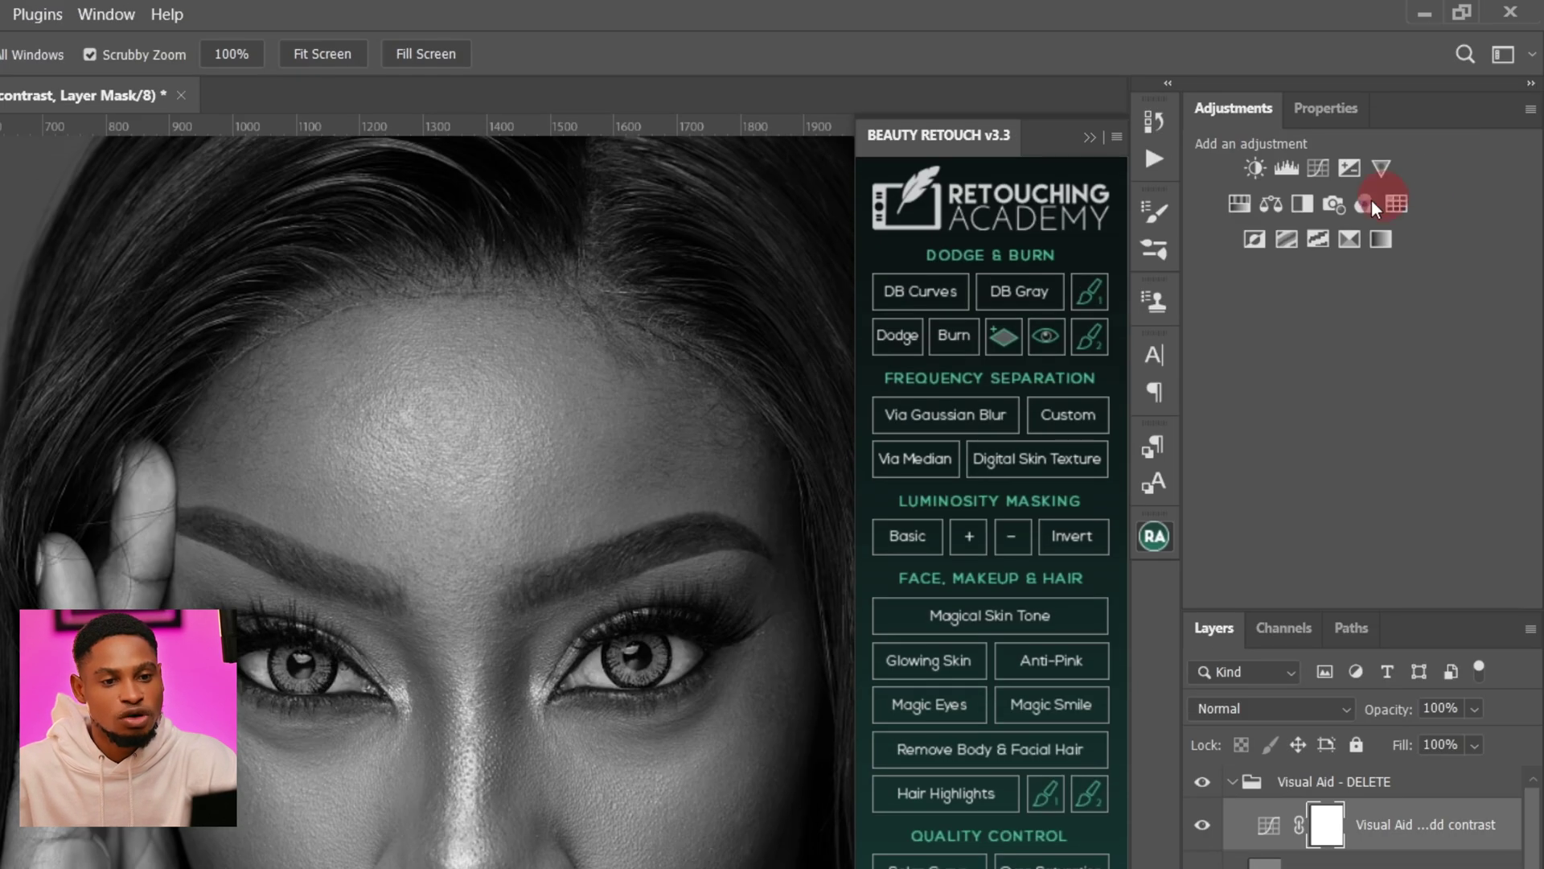
click(1287, 167)
click(1365, 386)
drag(1370, 389, 1388, 393)
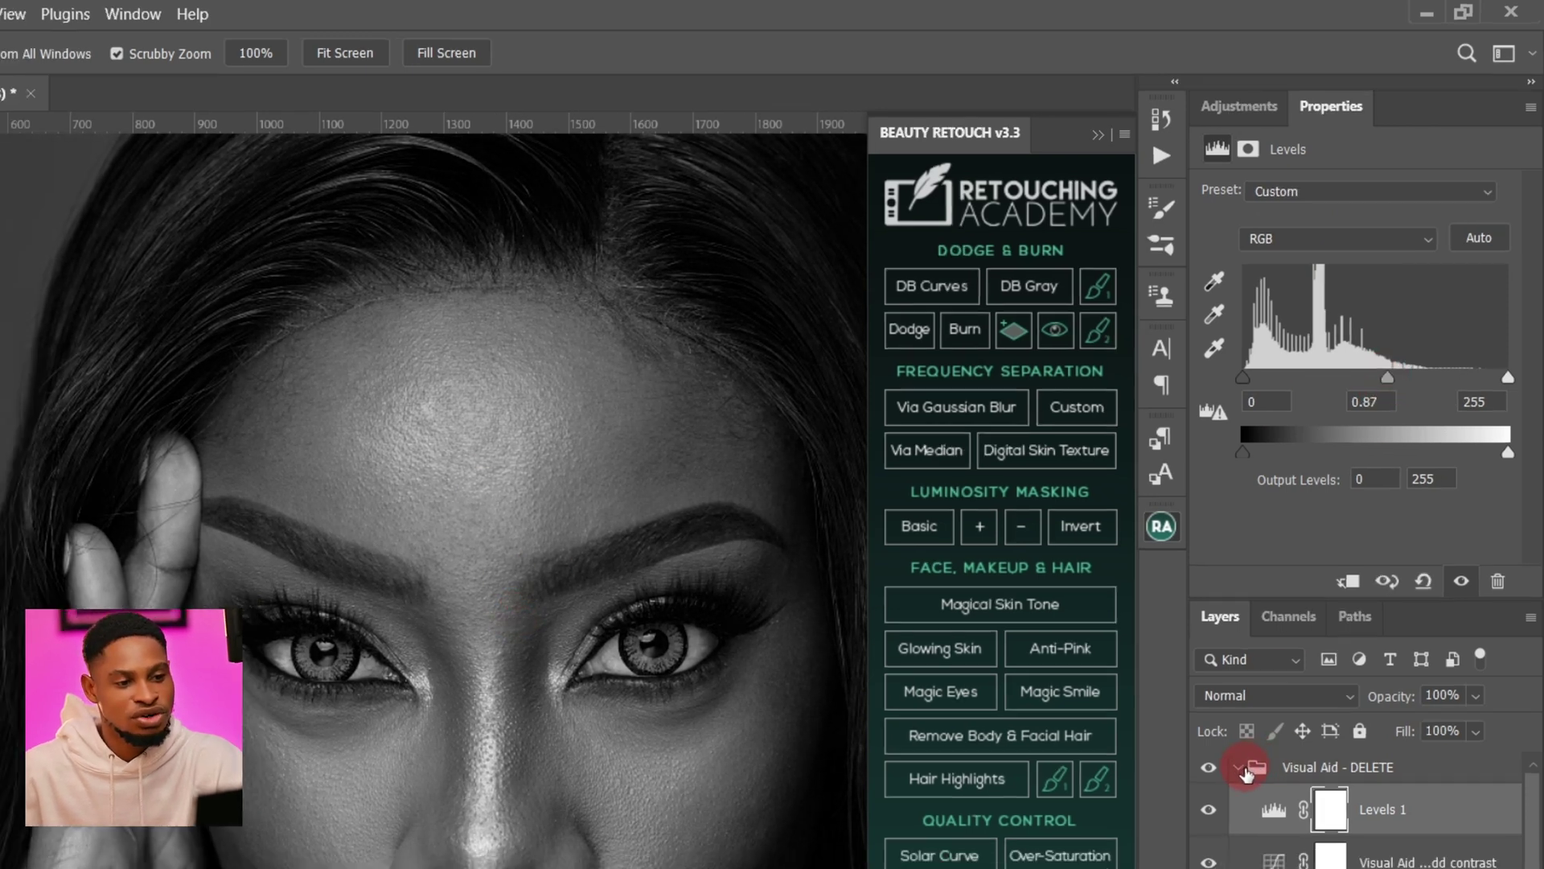
- Select the Dodge Curve mask in the Dodge & Burn group and prepare the Brush tool with 2% flow
click(1275, 774)
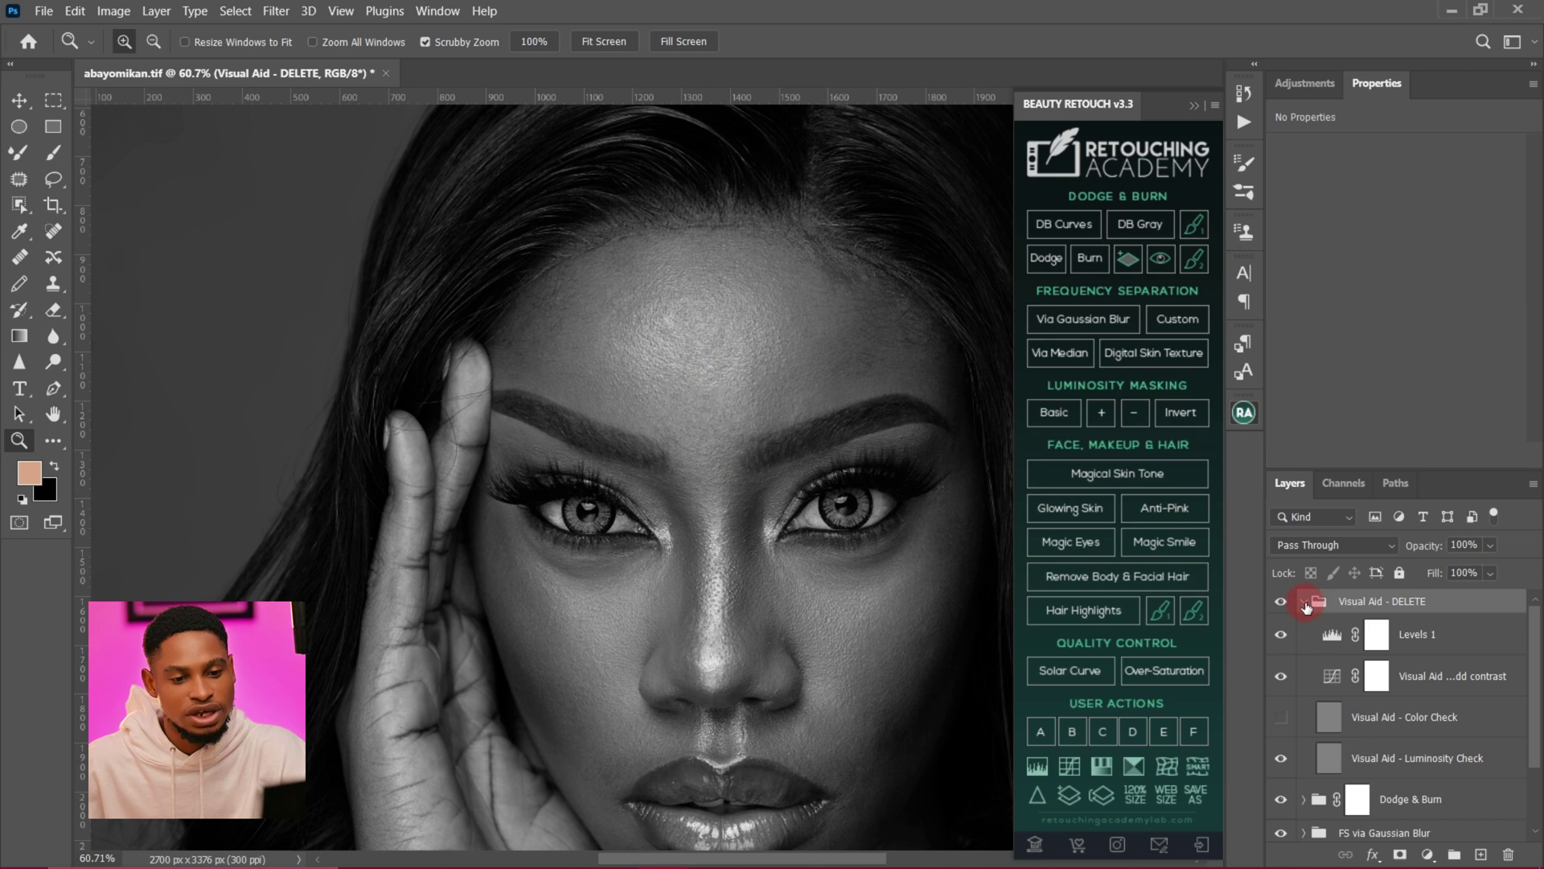
click(1303, 602)
click(1304, 634)
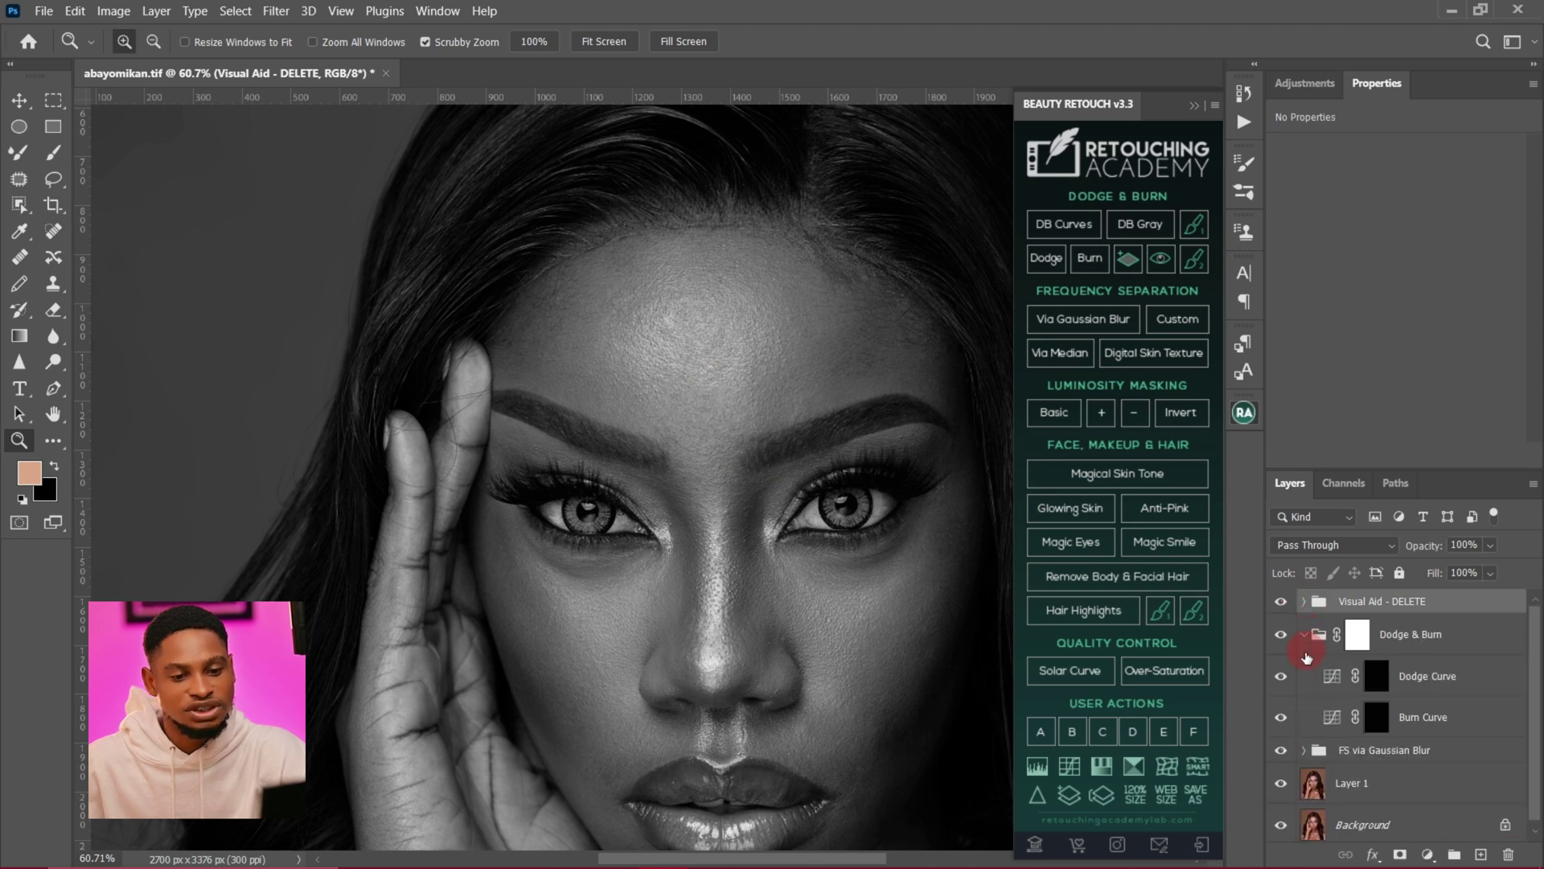
click(1404, 687)
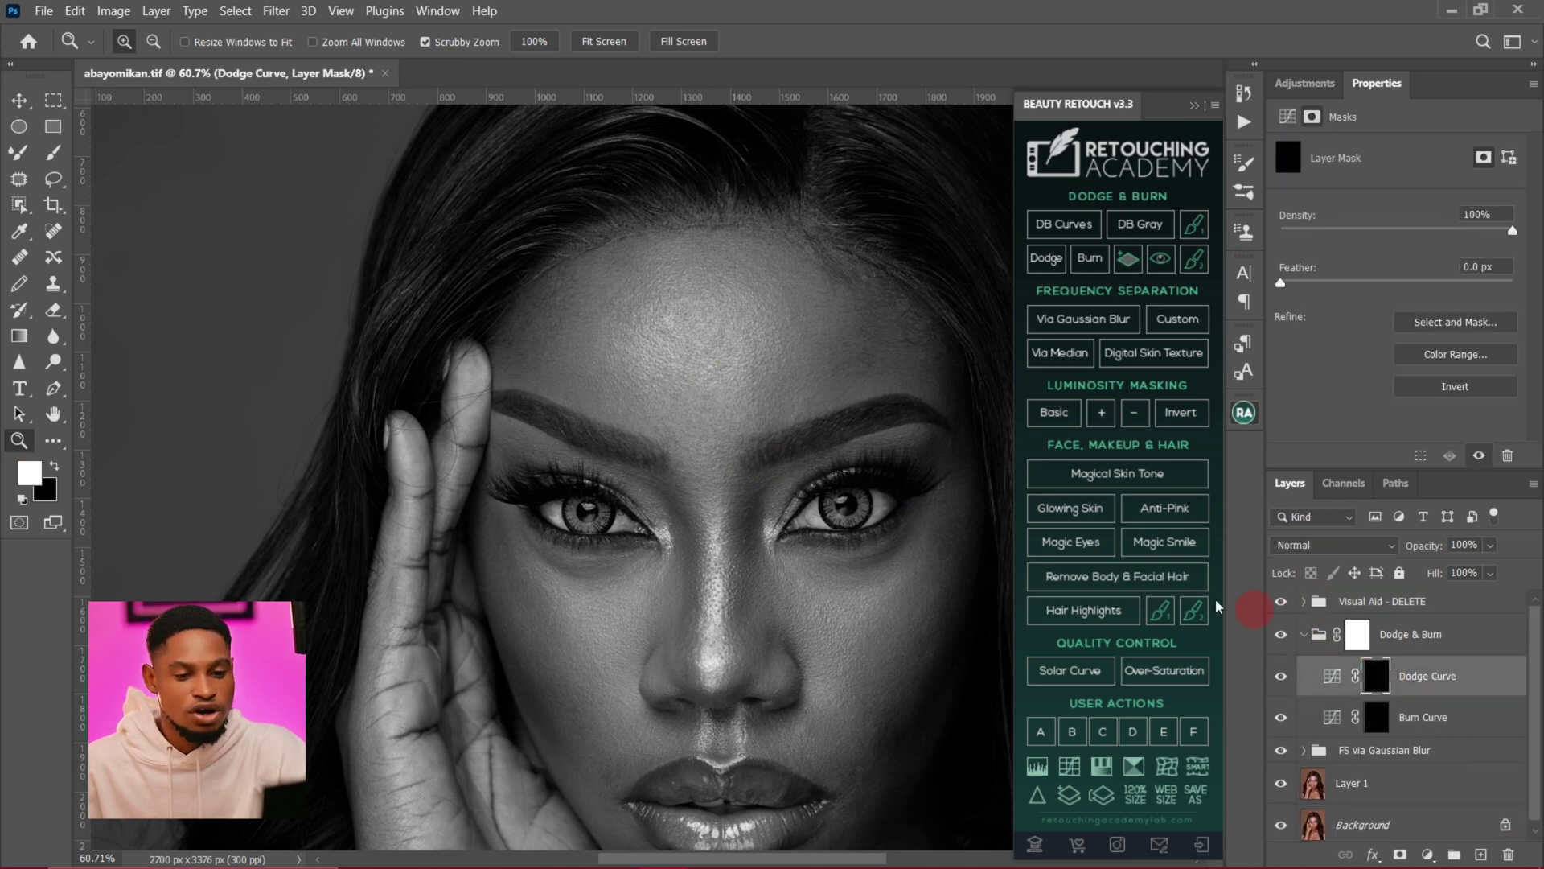
click(54, 157)
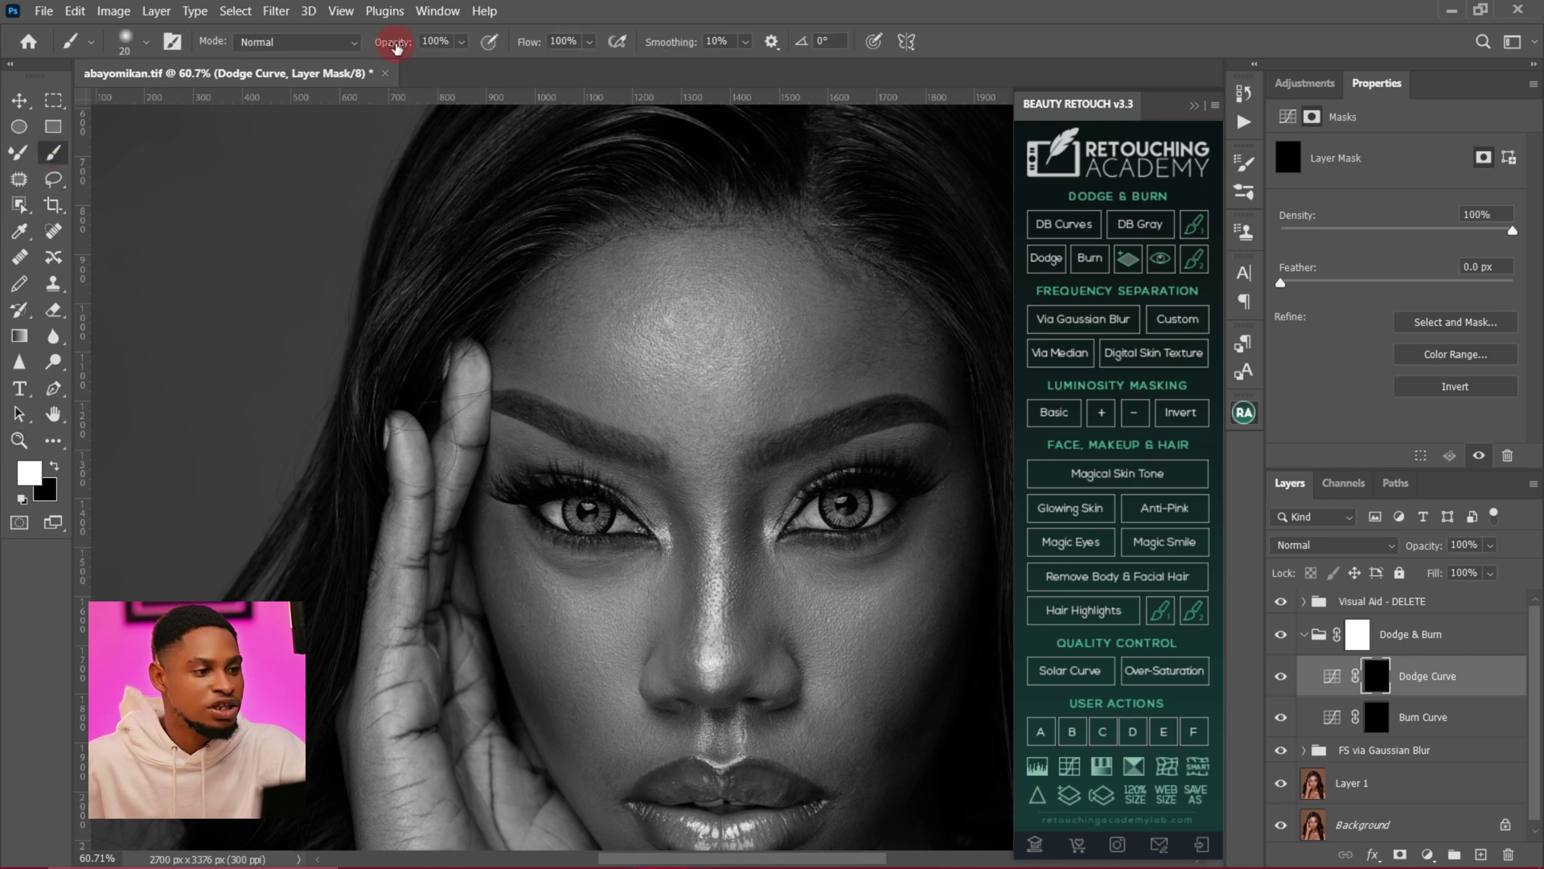
click(127, 41)
double_click(139, 307)
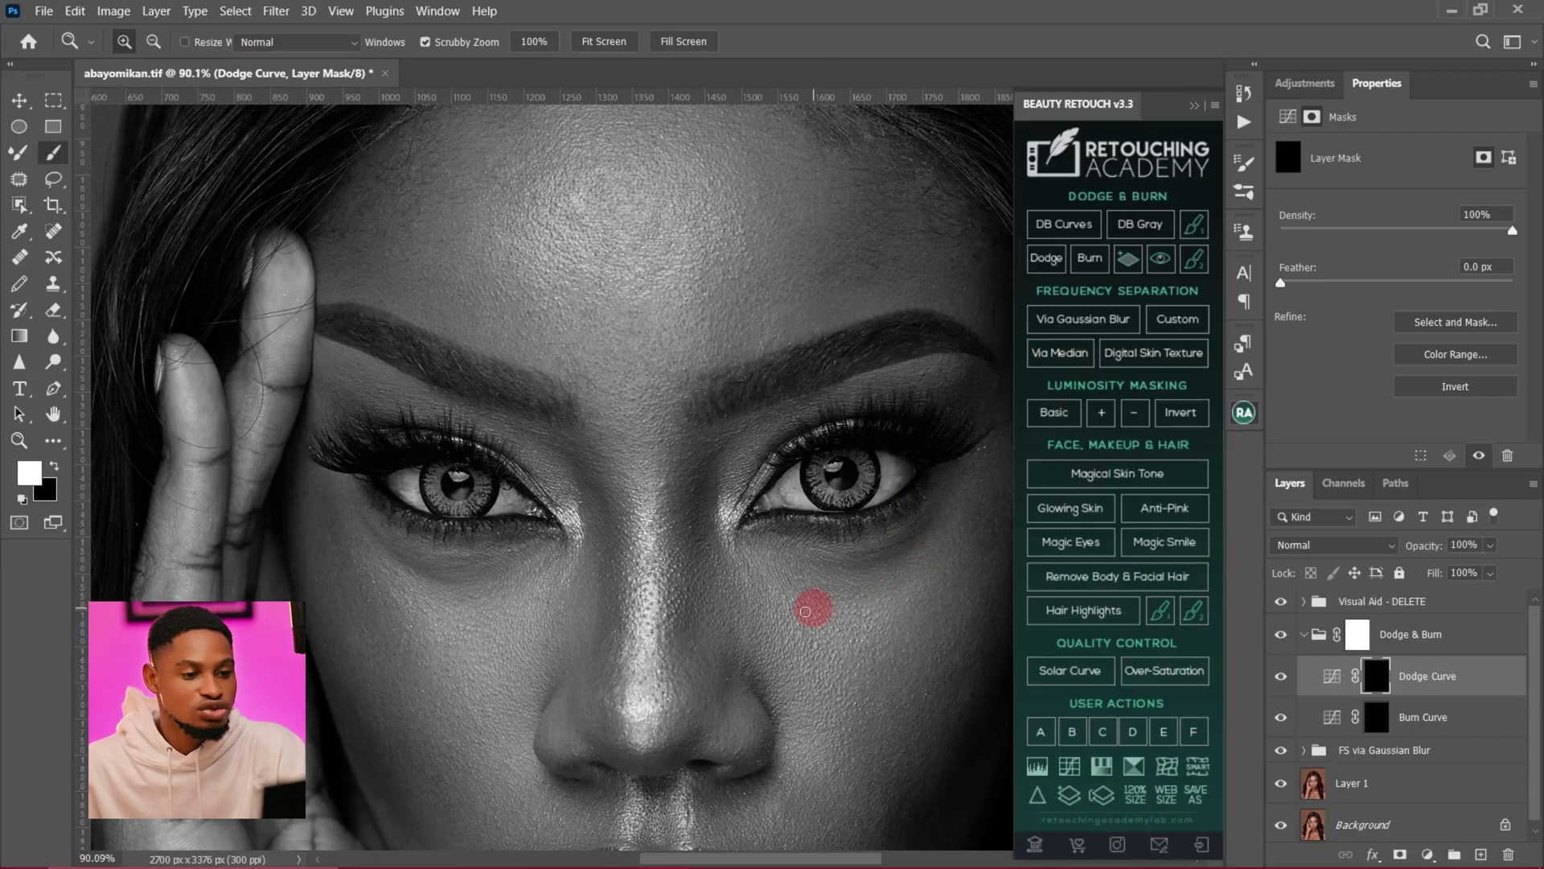
key(b)
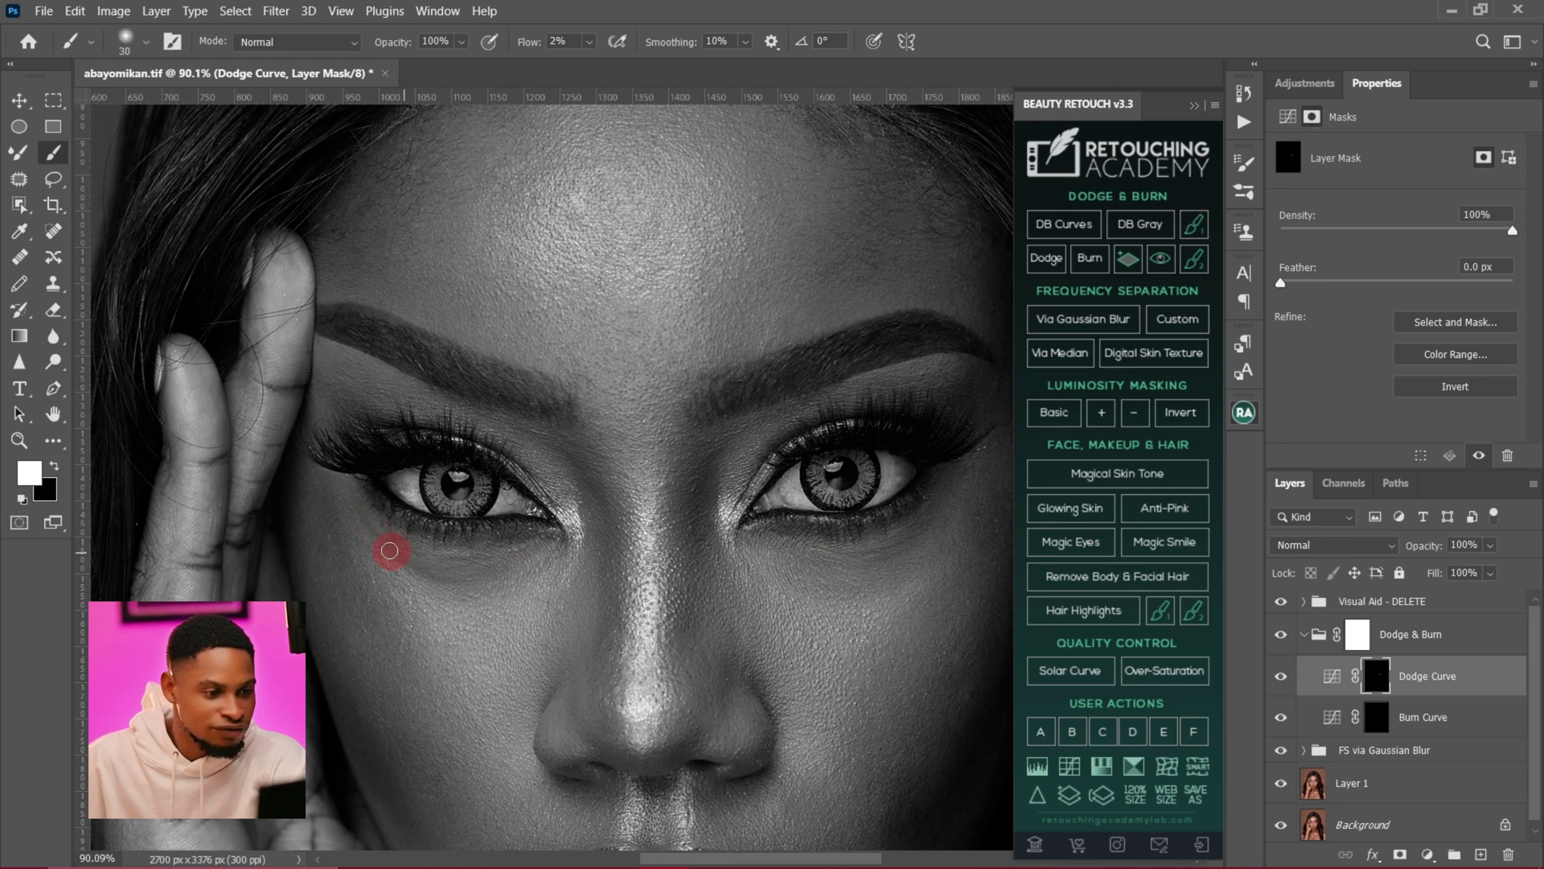
- Paint on the Dodge Curve mask with a 60 to 70 px brush to lighten shadows under the eyes and beside the nose
key(bracketright)
drag(389, 551, 463, 550)
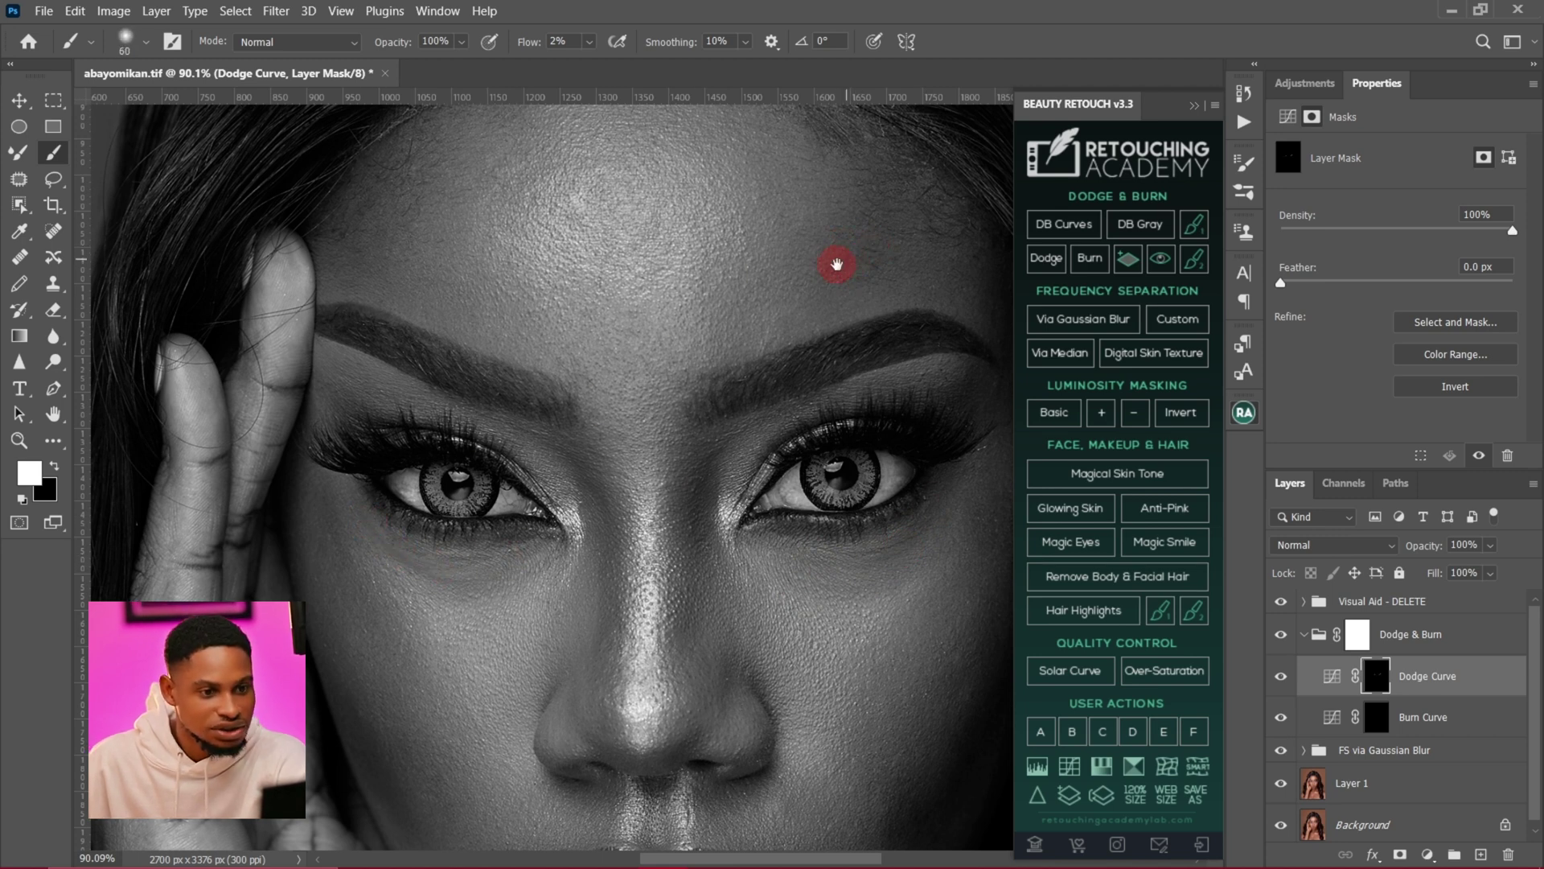
drag(836, 264, 824, 408)
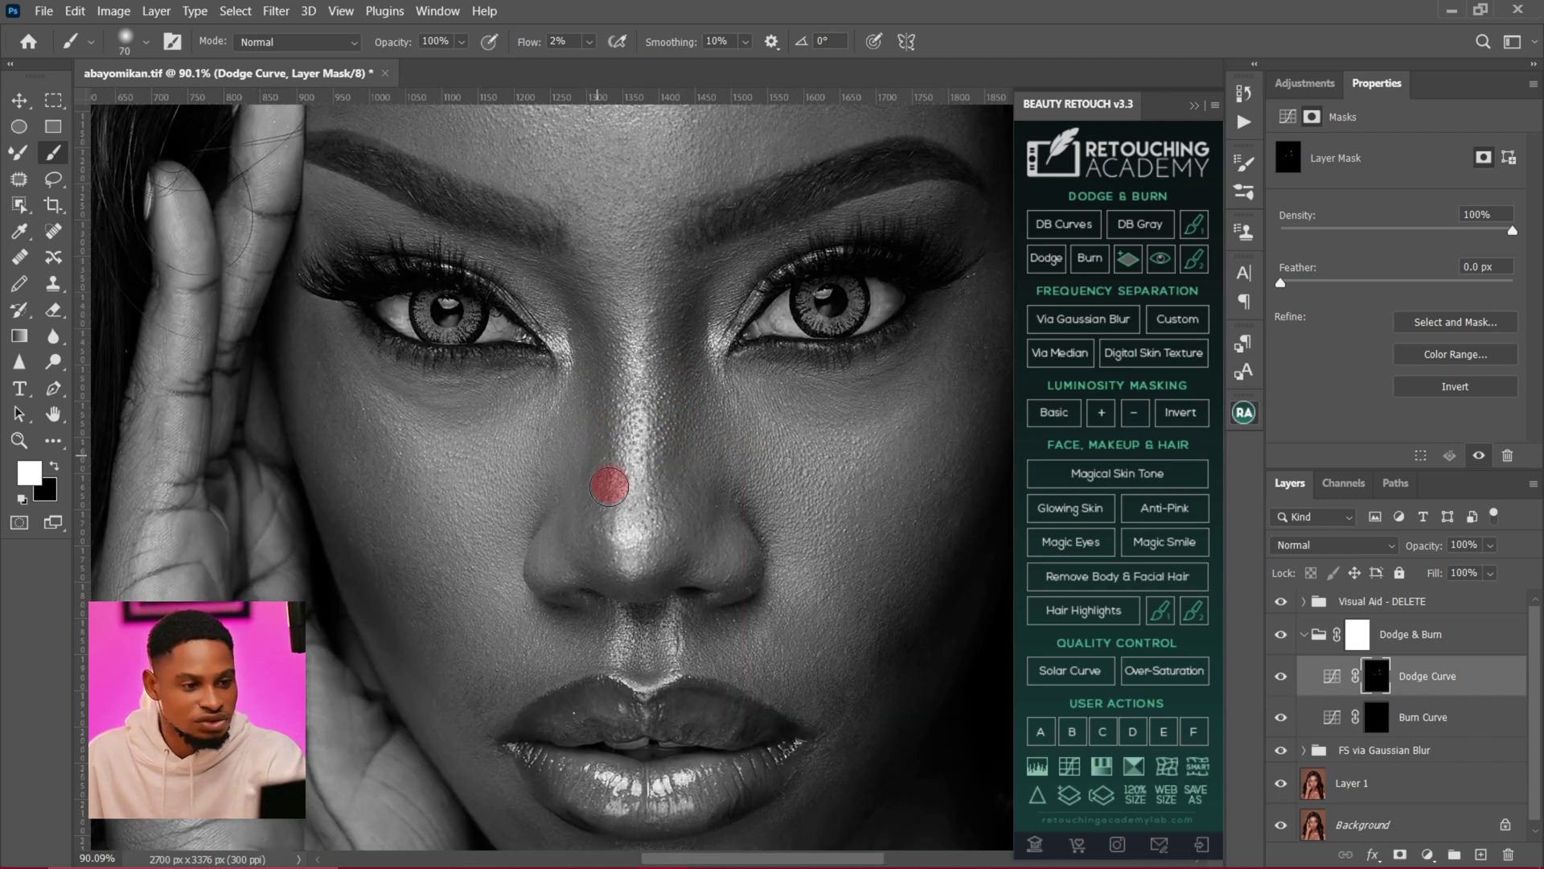
drag(813, 601, 652, 714)
key(])
key(])
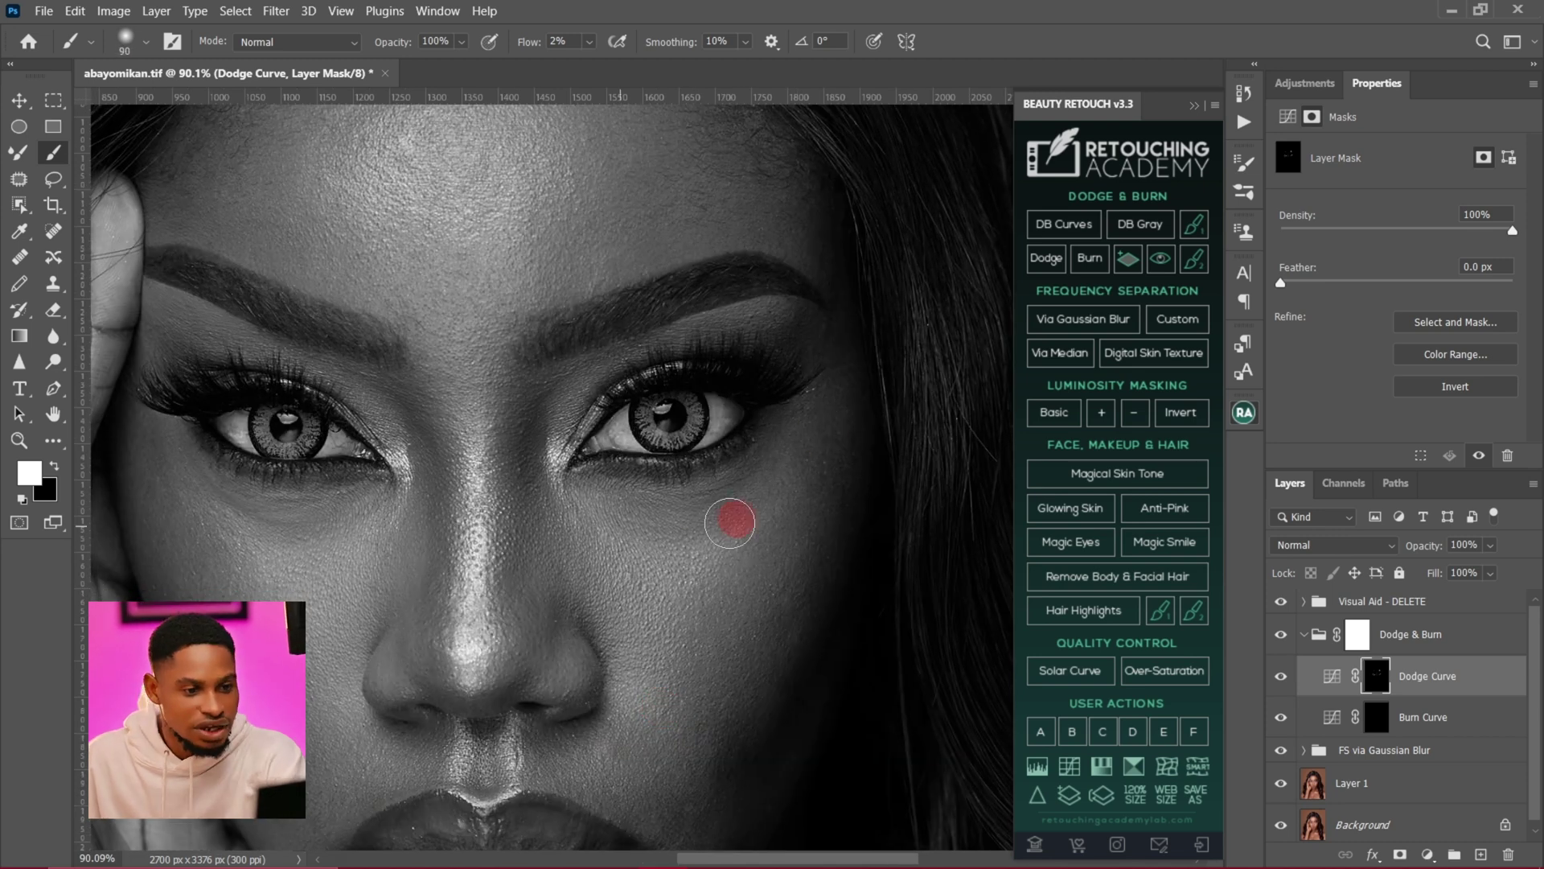
- Lighten the dark areas of the cheek below the eye on the Dodge Curve mask with a larger brush of 90 px and up
key(bracketright)
key(bracketright)
key(bracketright)
drag(649, 782, 675, 432)
key(bracketright)
key(bracketright)
key(bracketright)
key(bracketright)
- Select the Burn Curve mask and darken uneven bright skin on the lower face with an 80 px brush
click(1373, 711)
key(bracketleft)
key(bracketleft)
key(bracketleft)
key(bracketleft)
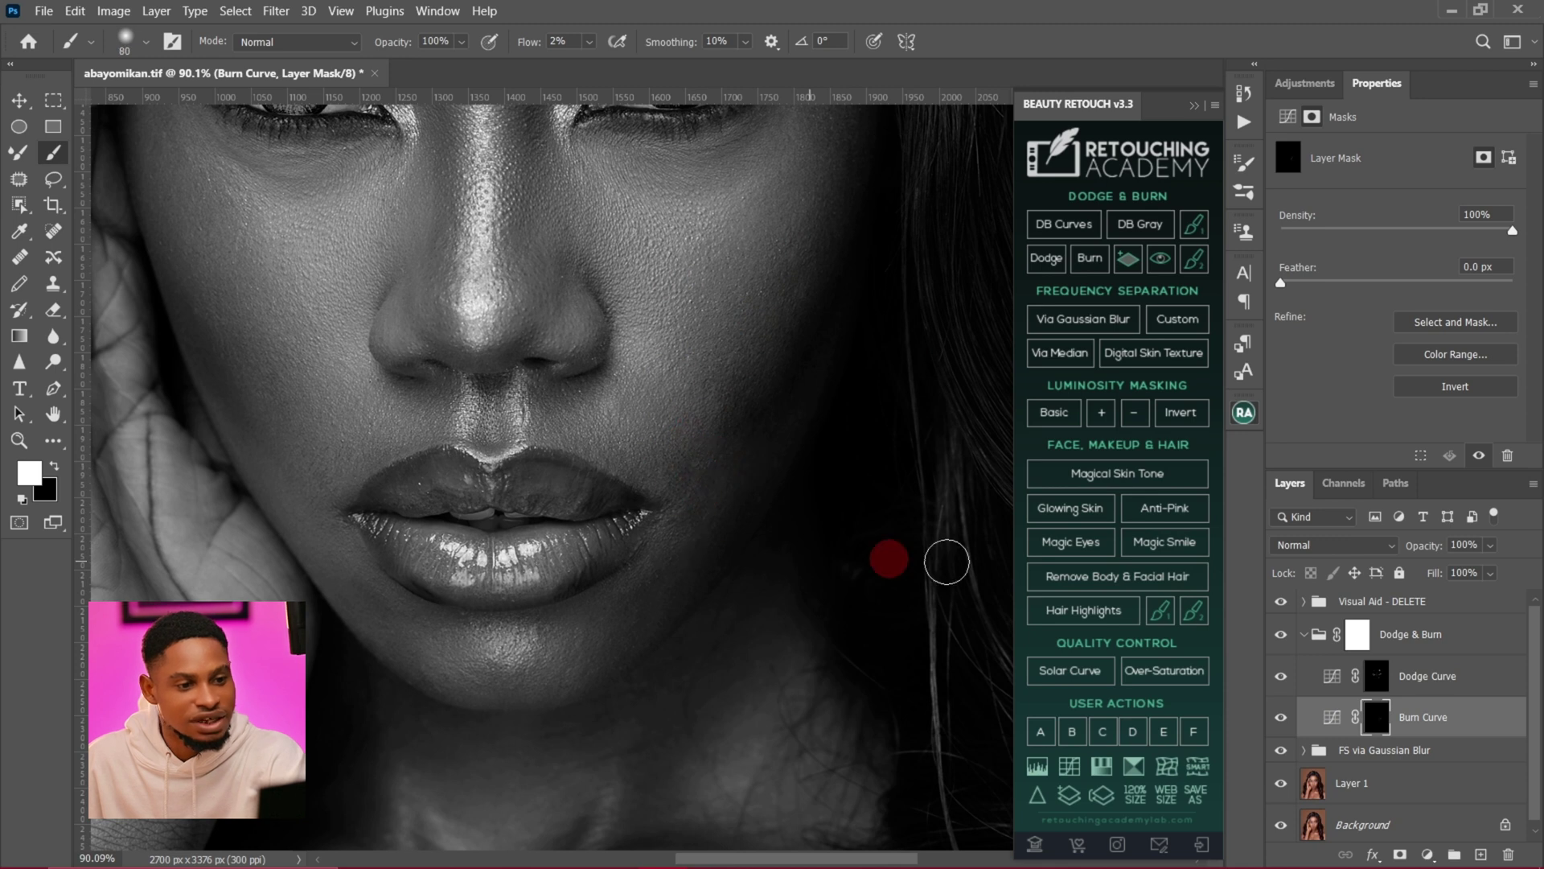
- Return to the Dodge Curve mask and lighten the shadows around the mouth and chin with a brush of about 50 px
click(1375, 674)
key(bracketleft)
key(bracketleft)
key(bracketleft)
key(bracketleft)
key(bracketleft)
key(bracketright)
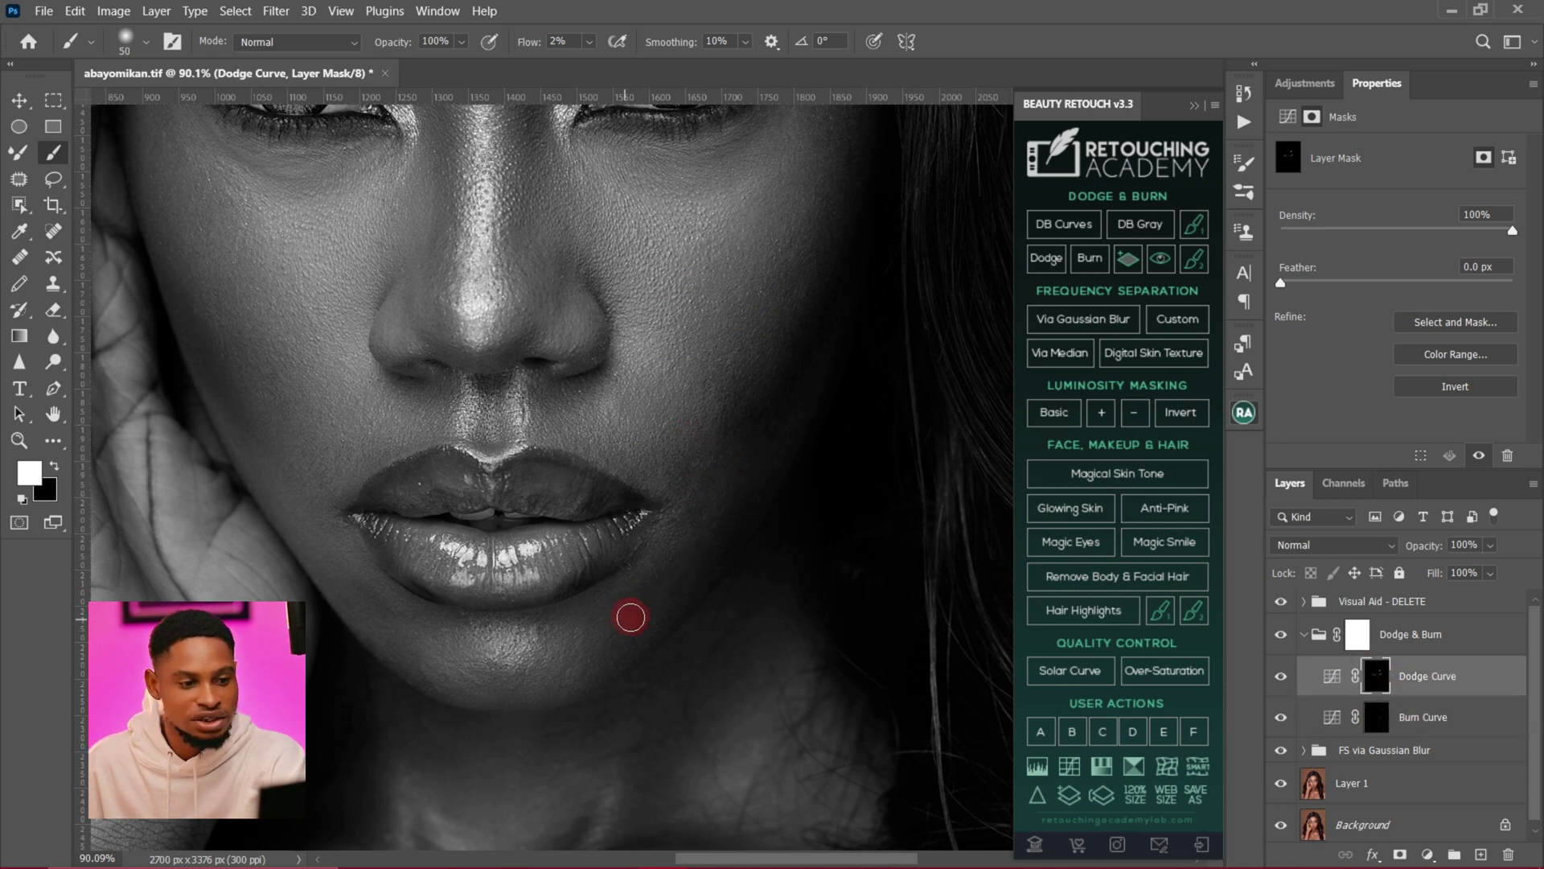
key(bracketright)
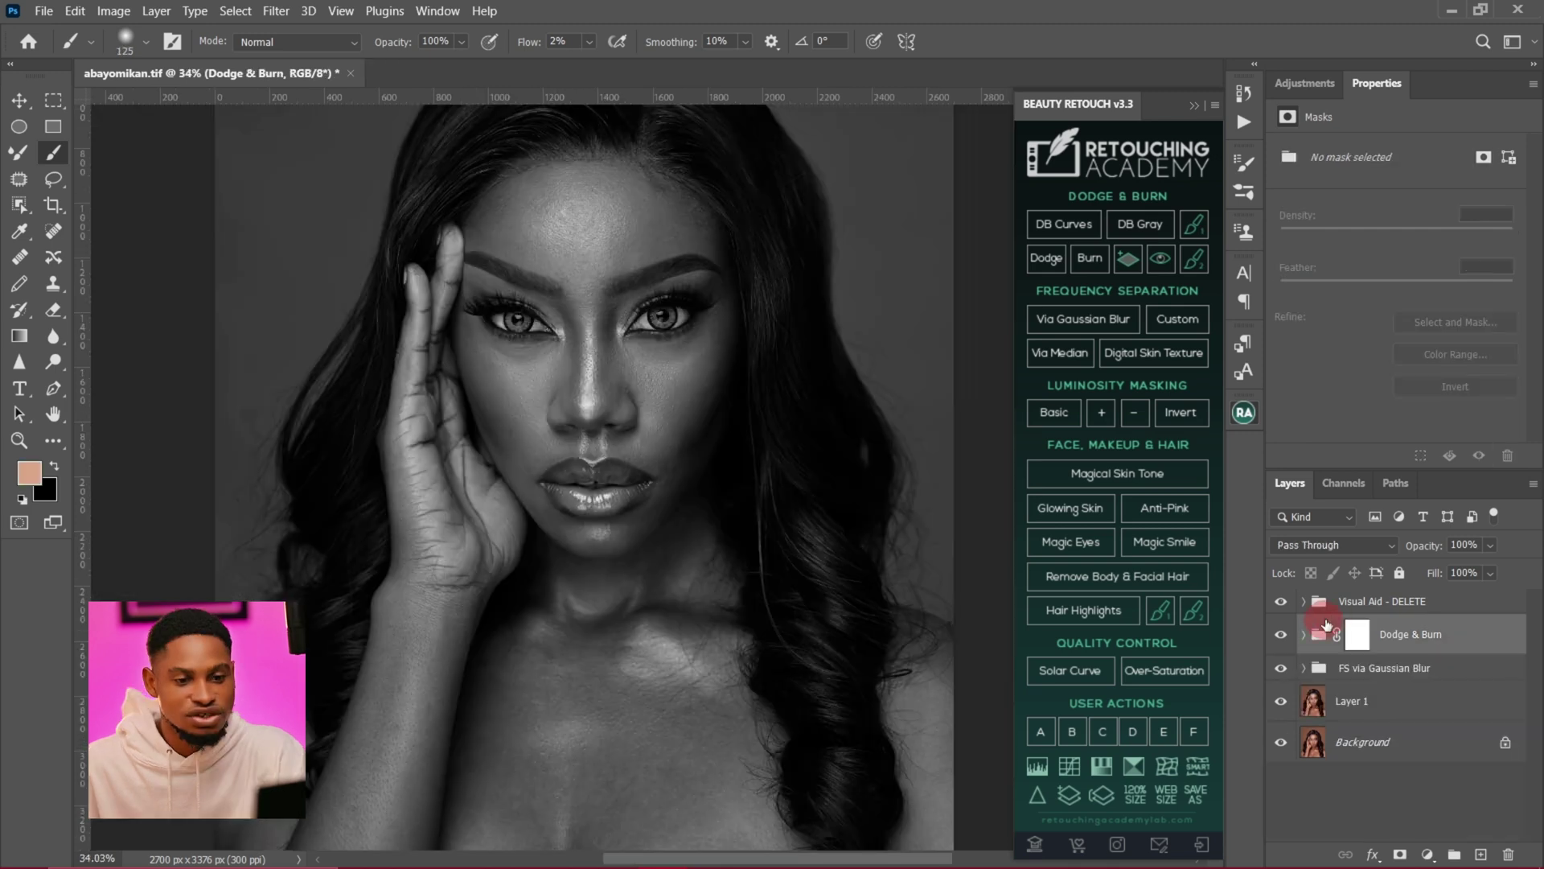
- Delete the Visual Aid - DELETE group
click(1338, 610)
key(Delete)
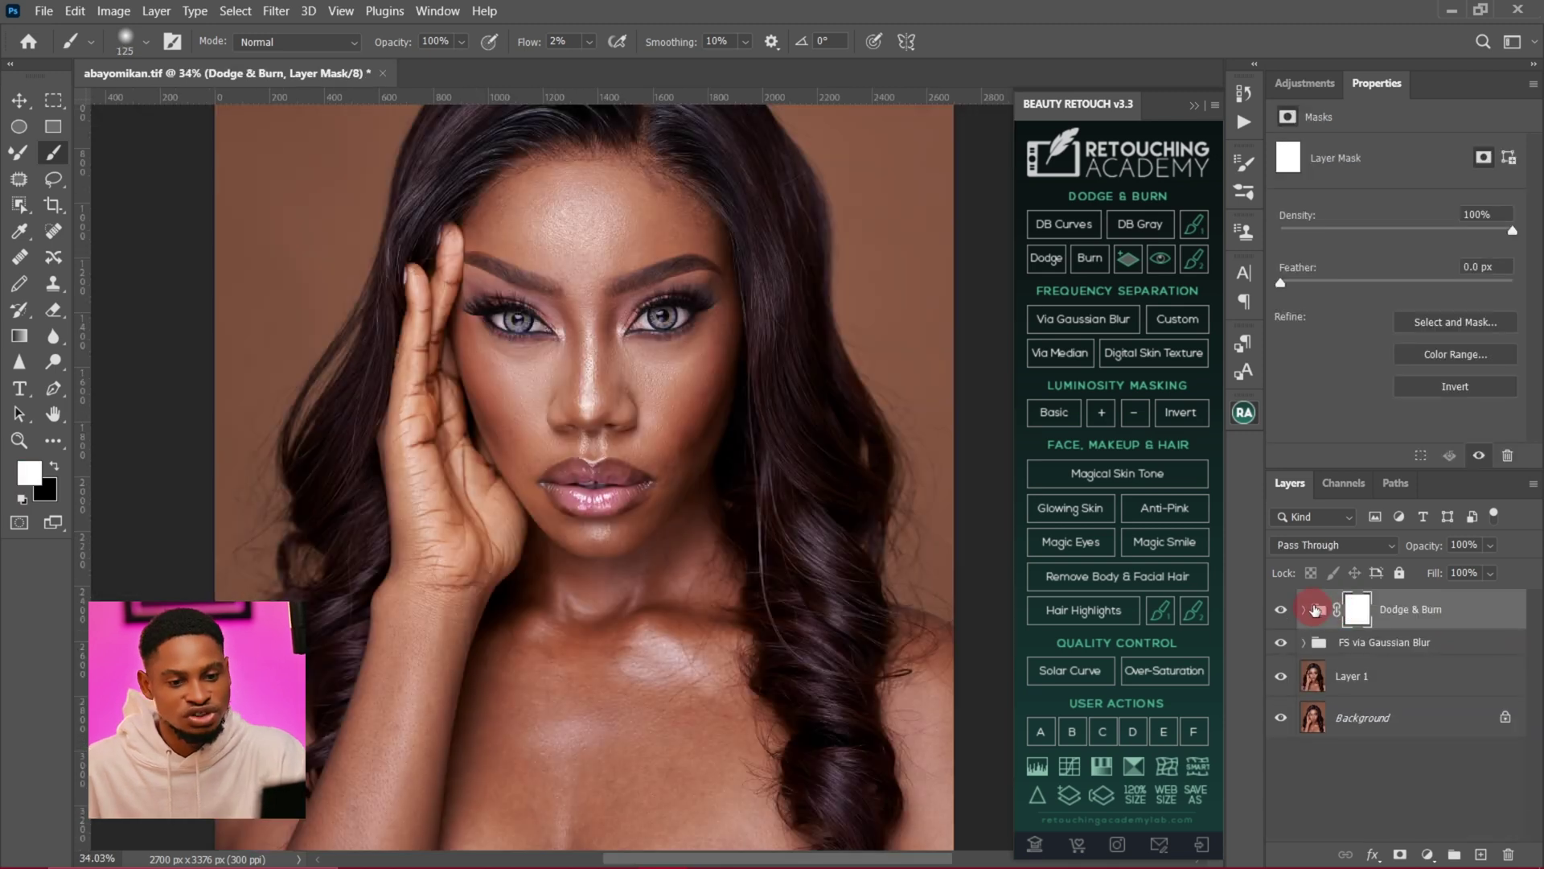
- Compare the face with and without the Dodge & Burn group by toggling its visibility
key(z)
mouse_move(679, 424)
mouse_down()
mouse_move(732, 450)
mouse_move(718, 450)
mouse_up()
key(b)
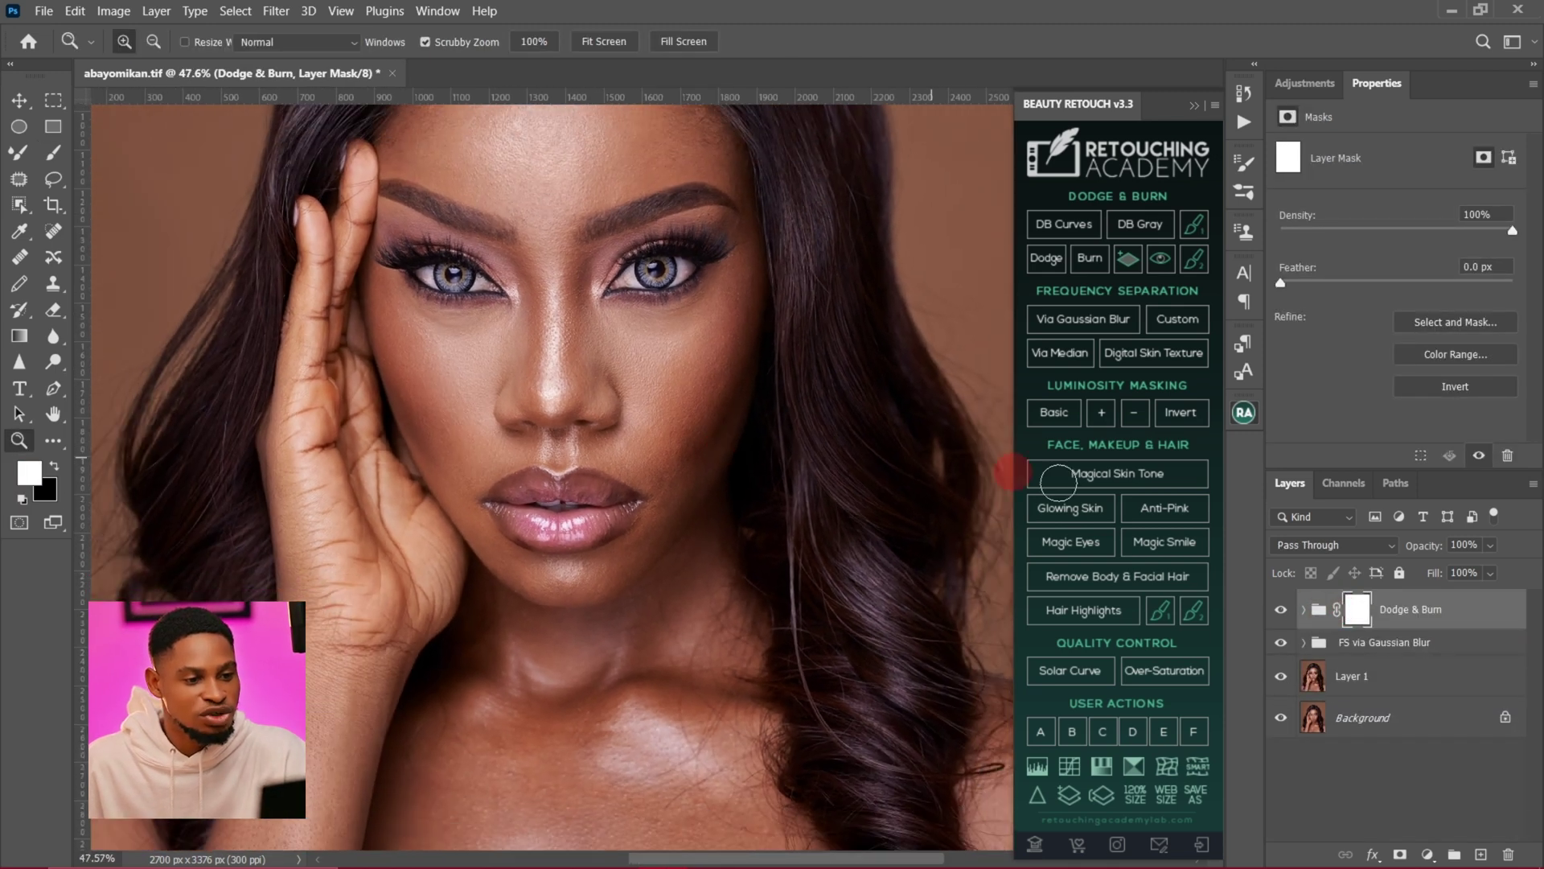
click(1281, 609)
click(1283, 611)
click(1292, 615)
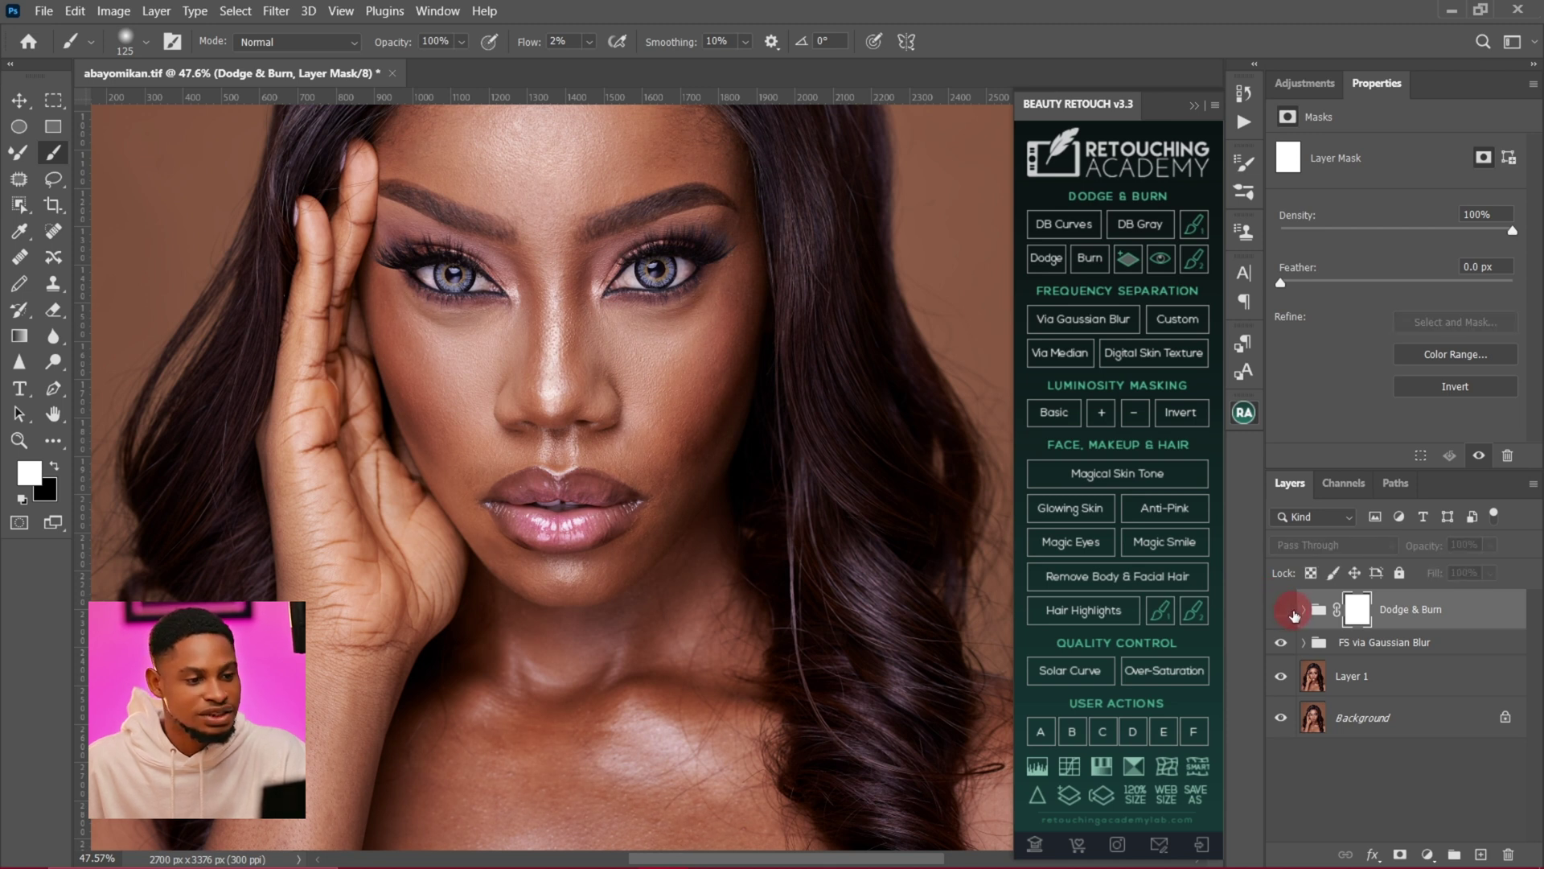
click(1284, 611)
- Lighten the dark skin beside the corner of the mouth on the Dodge Curve mask with a 125 px brush
scroll(734, 479, up, 5)
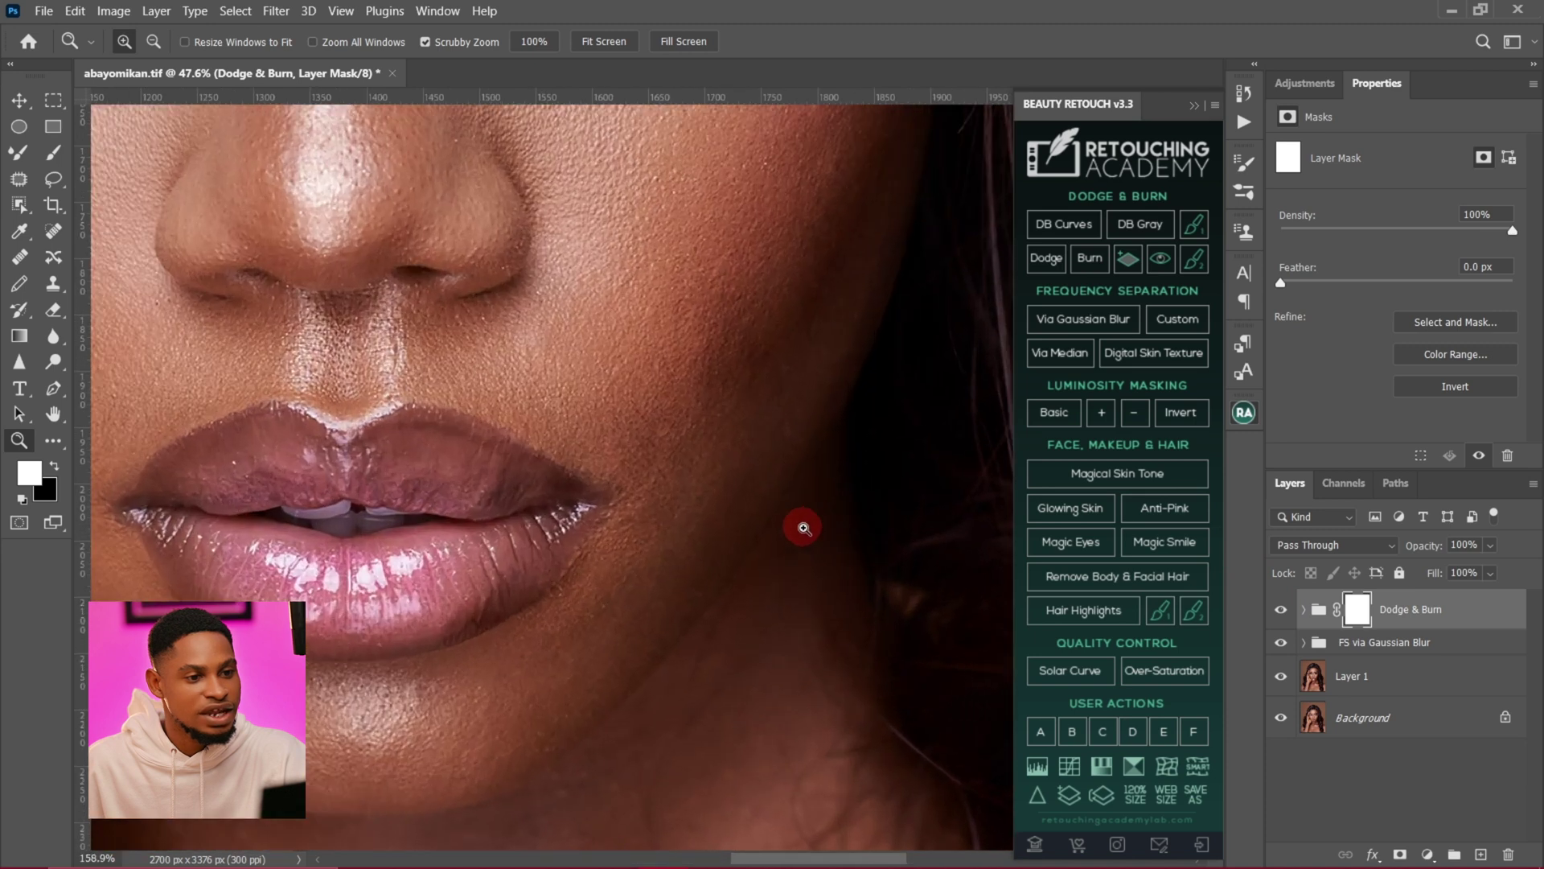
scroll(679, 474, down, 2)
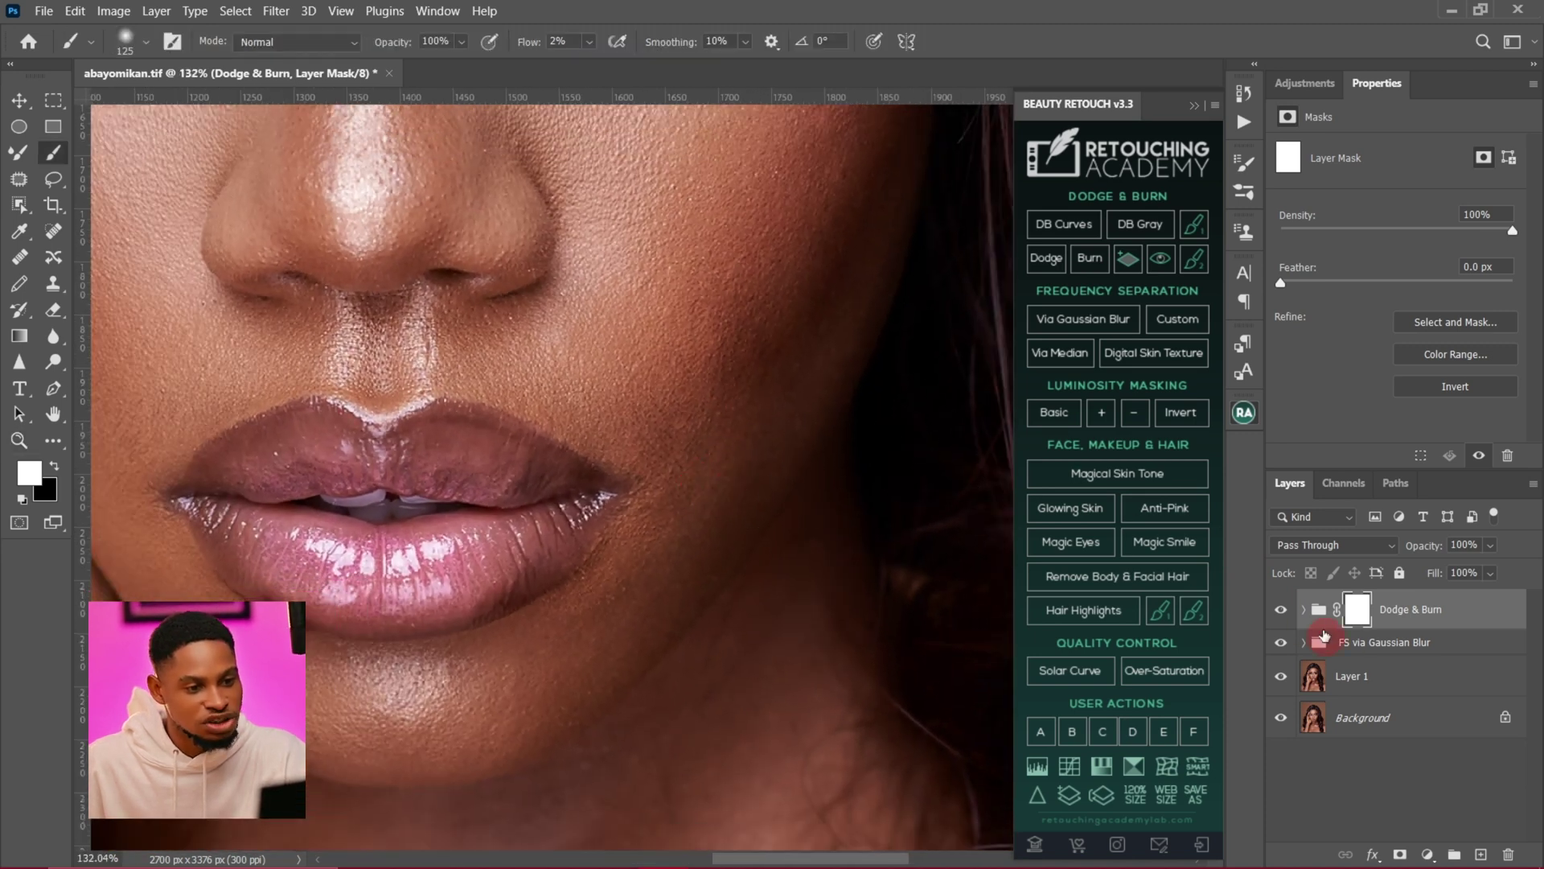
click(1305, 611)
click(1377, 667)
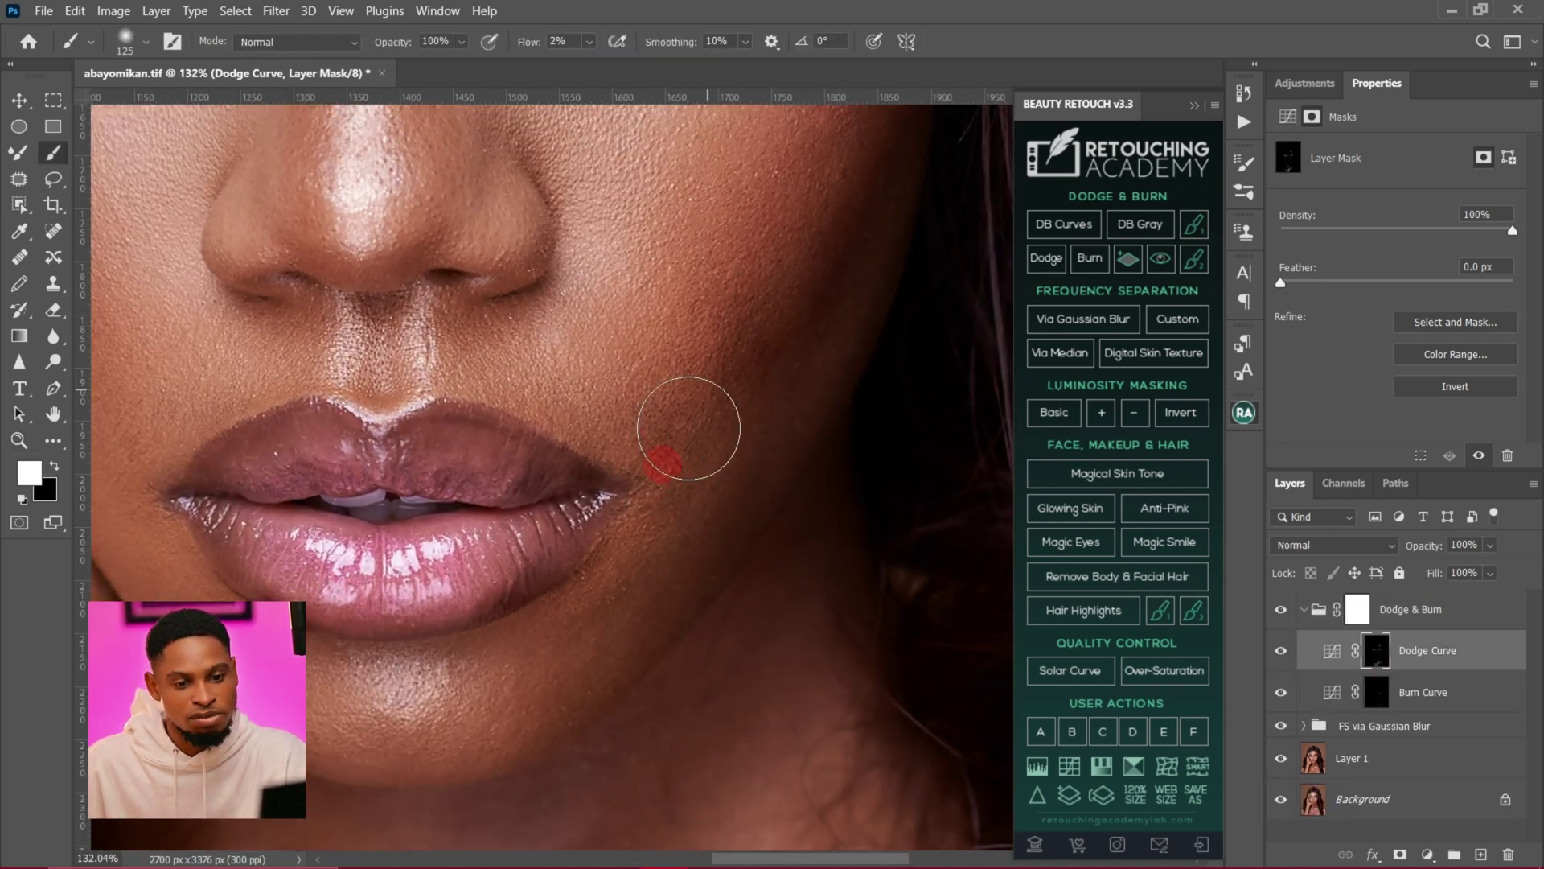
- Darken the bright skin around the corner of the mouth on the Burn Curve mask with a 70 to 80 px brush
click(1377, 694)
key(bracketleft)
key(bracketleft)
key(bracketleft)
key(bracketleft)
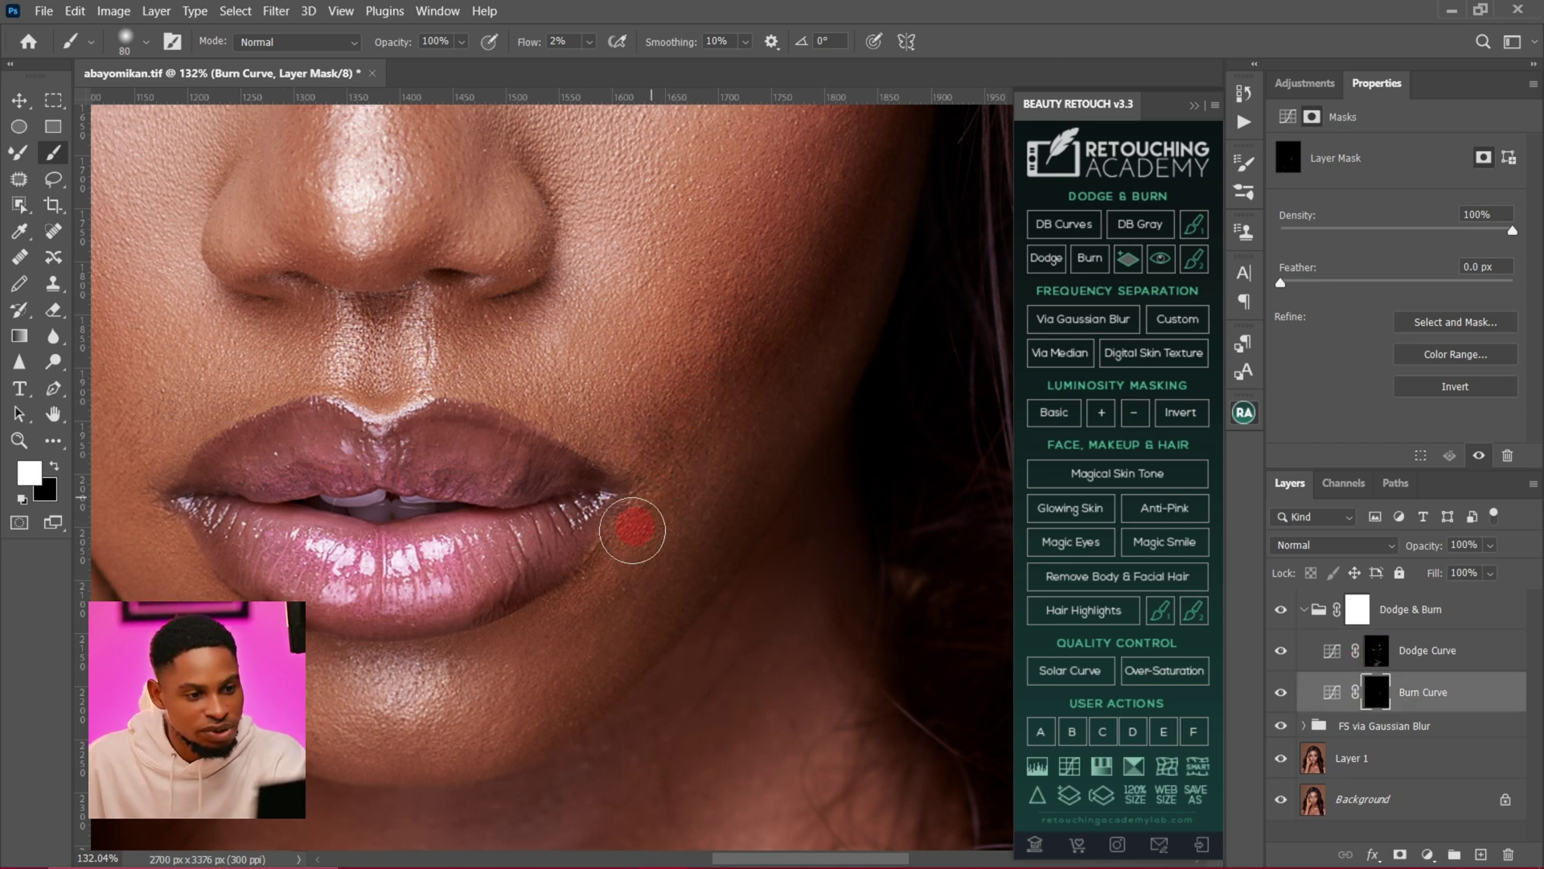
scroll(653, 520, down, 2)
key(bracketright)
- Check the refined mouth area before and after dodging and burning, and review the whole portrait
click(1281, 609)
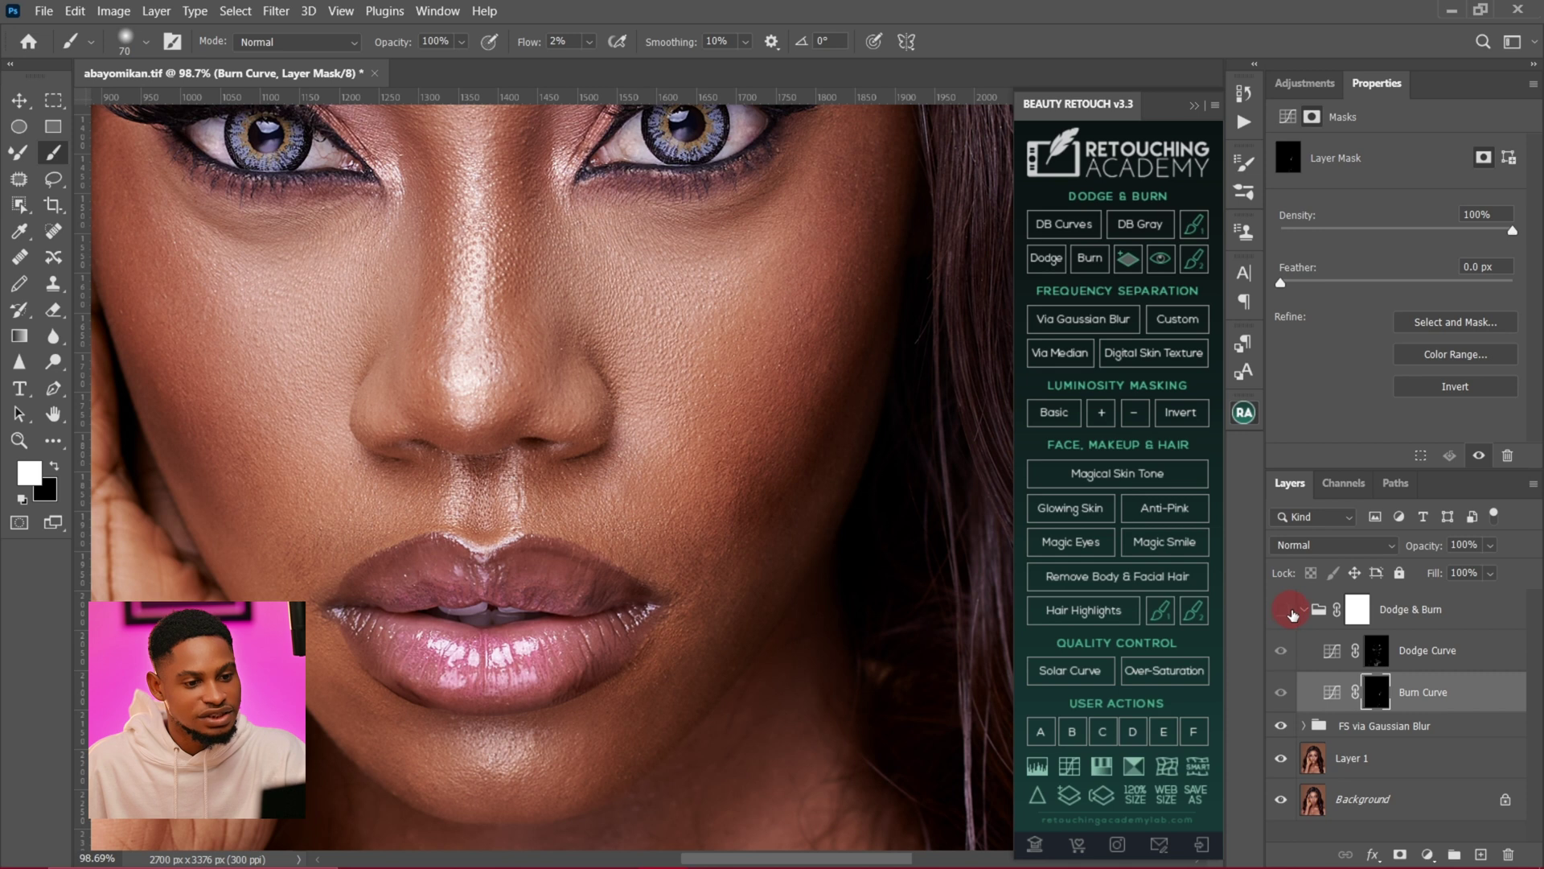
click(1281, 609)
key(z)
drag(718, 504, 638, 541)
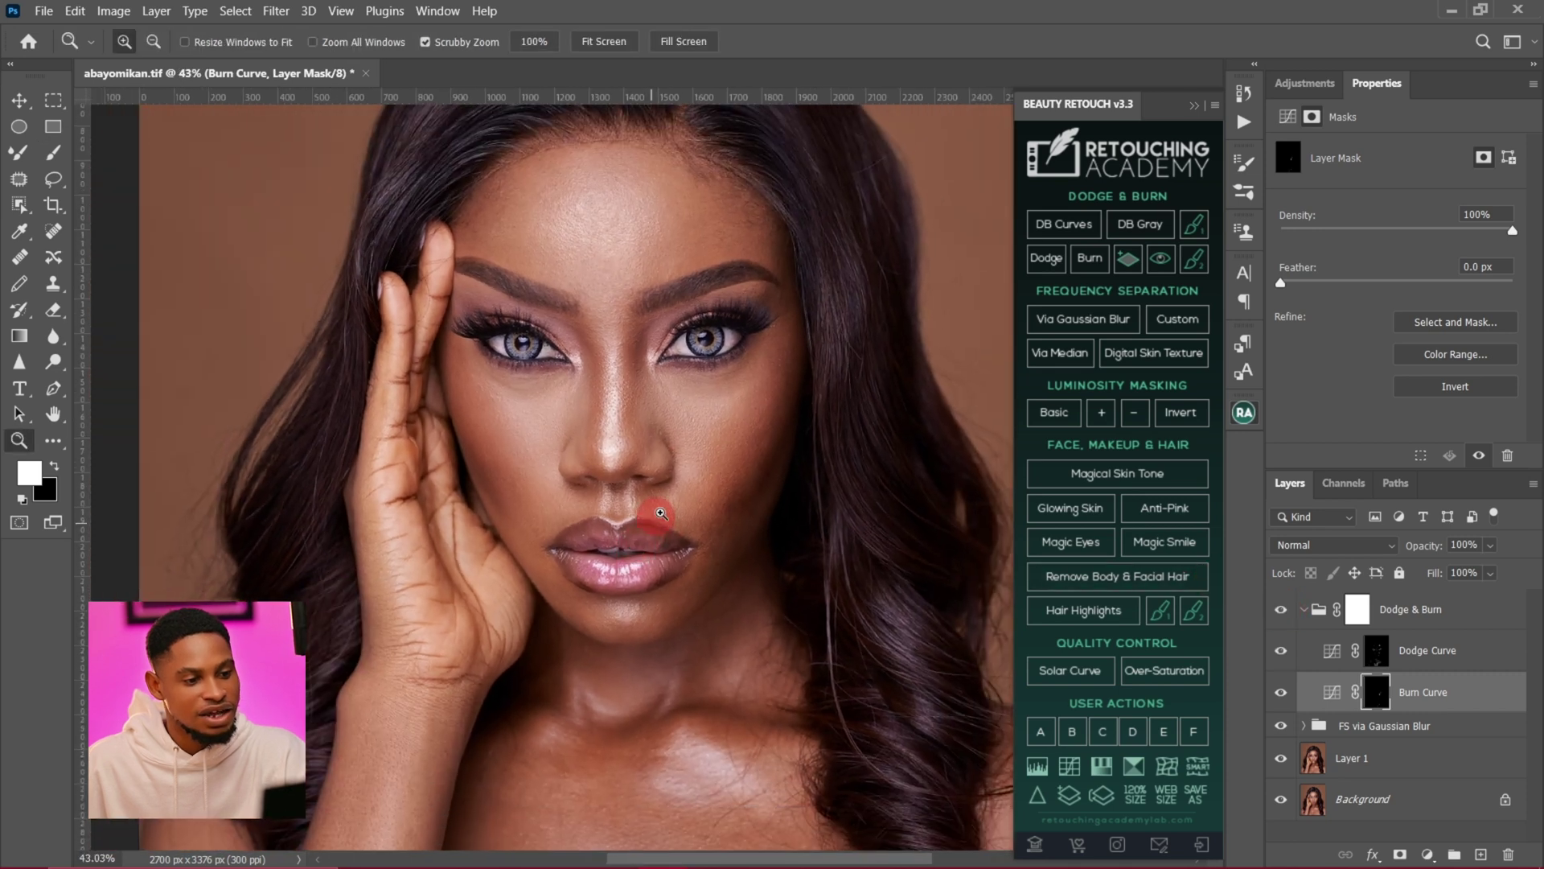
key(b)
- Run frequency separation Via Gaussian Blur with a blur radius of 3 pixels
scroll(654, 534, up, 2)
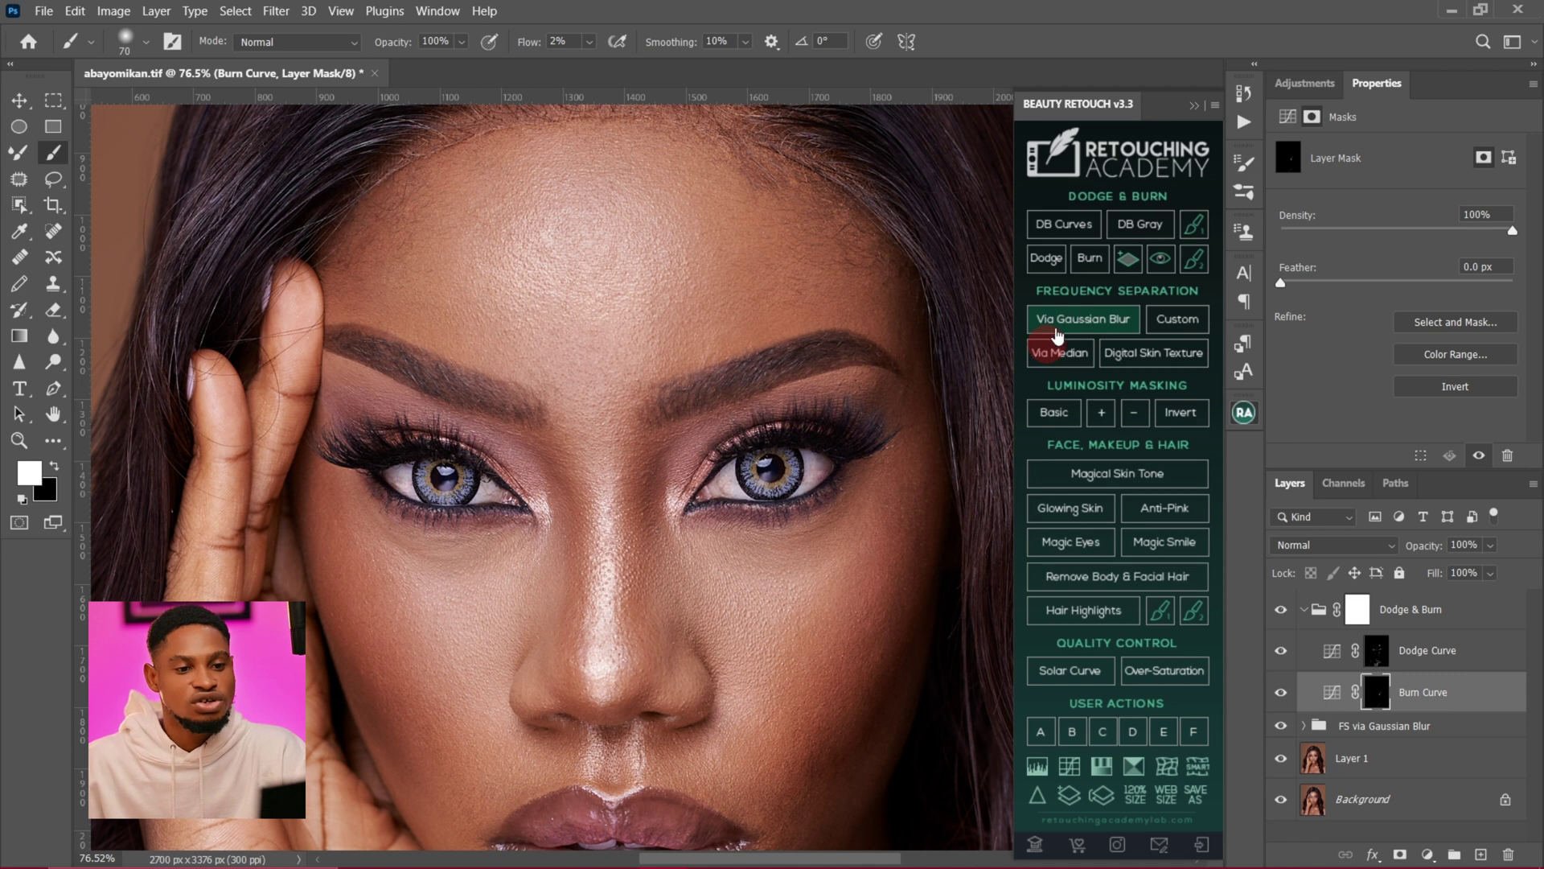
click(1093, 322)
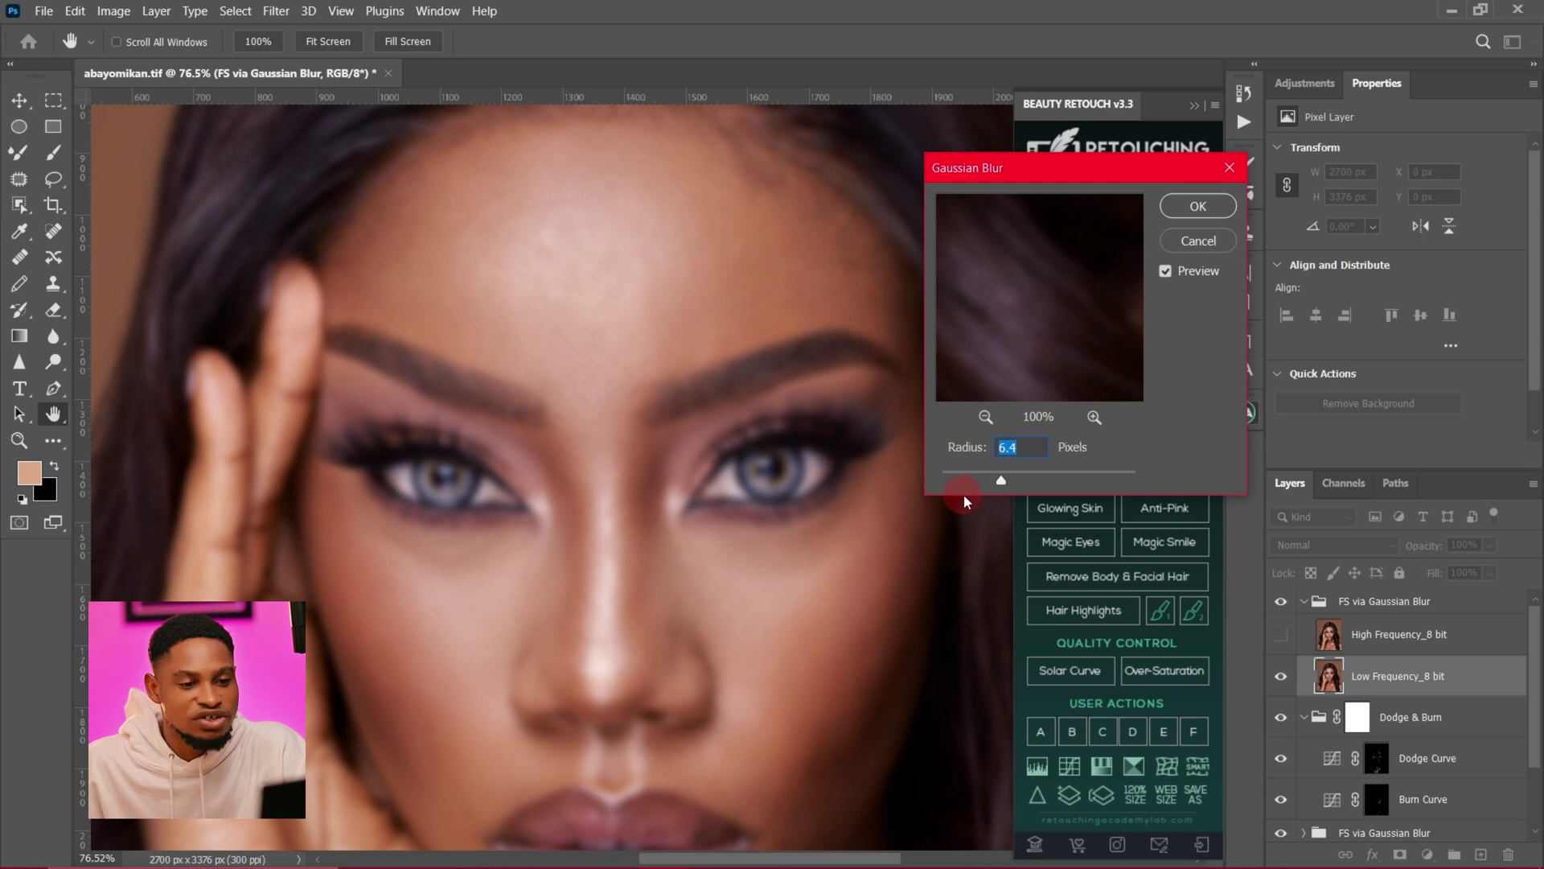
key(BackSpace)
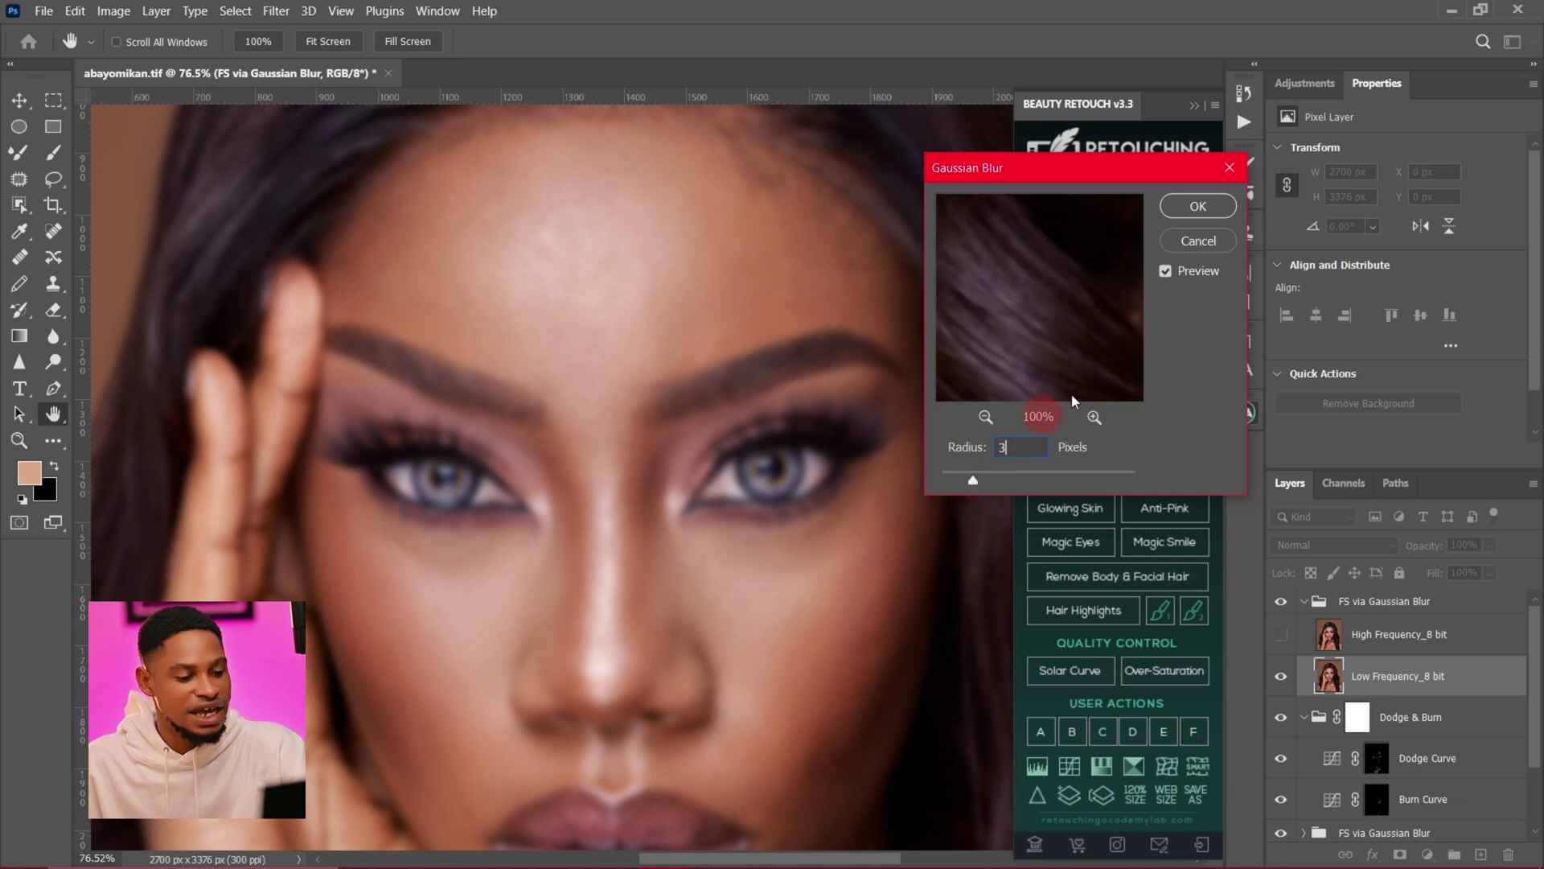
click(1188, 211)
- Hide the High Frequency: Texture layer and blend the side of the forehead on Correcting Tones with the Mixer Brush, enlarging it to 250 px
click(1281, 677)
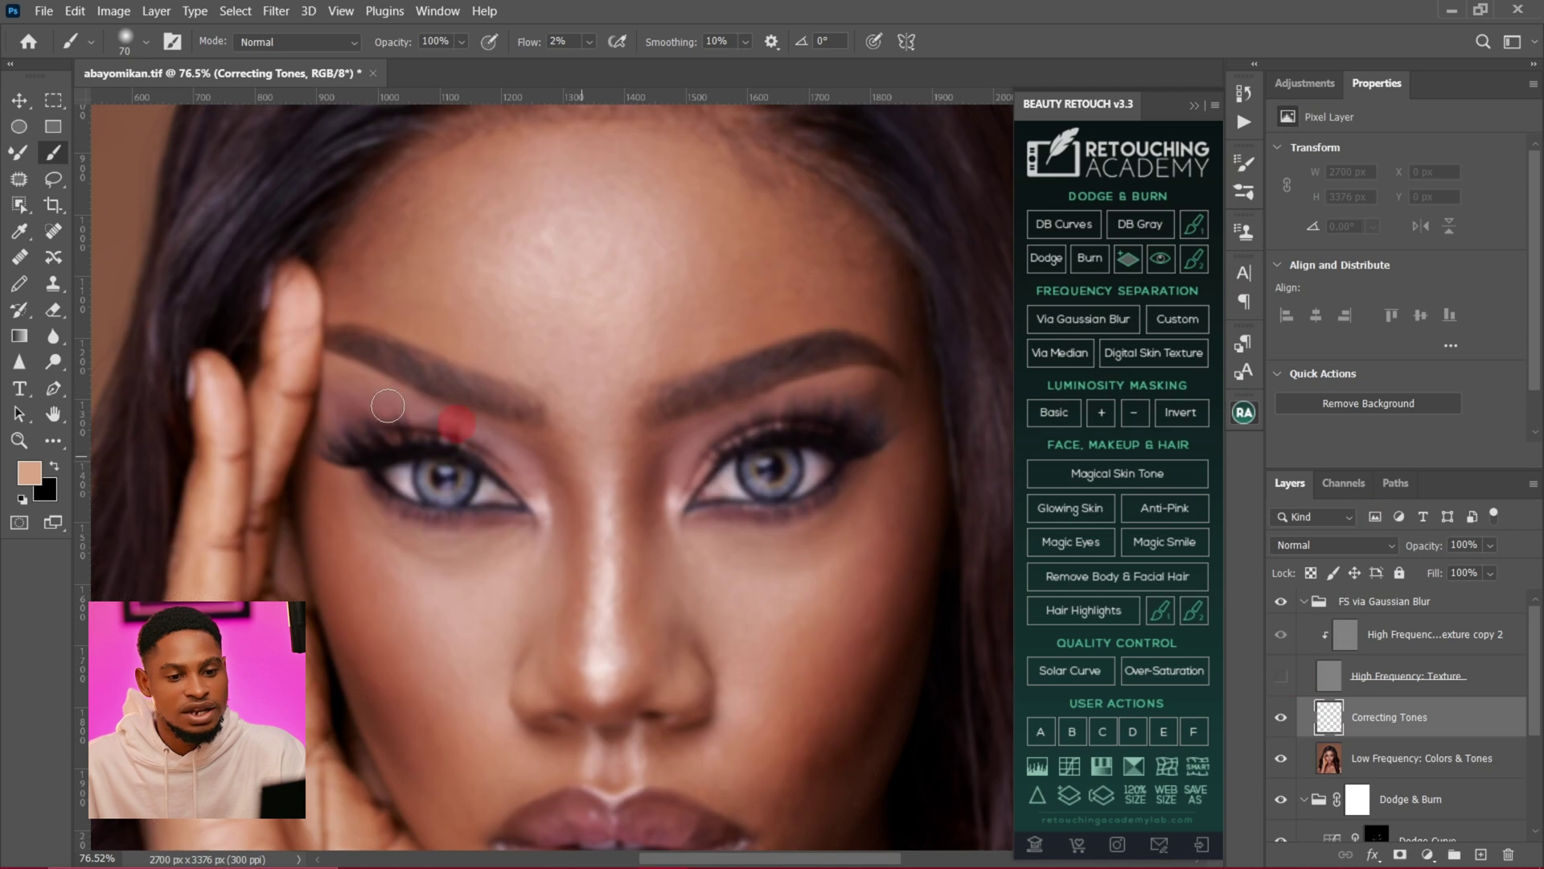
click(18, 152)
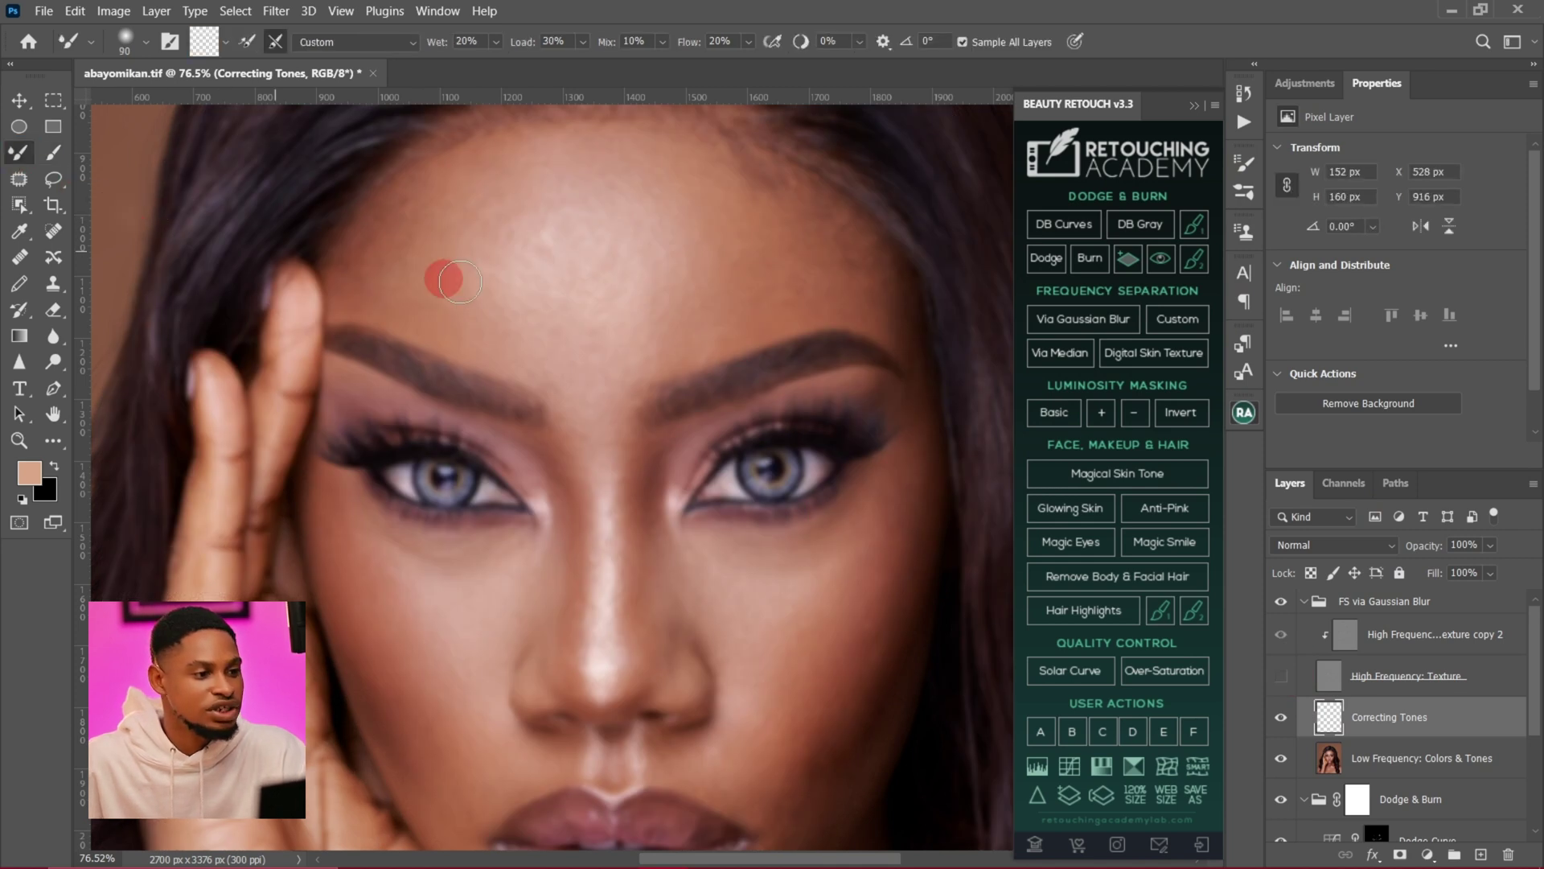
key(bracketright)
key(bracketright)
key(bracketright)
key(bracketright)
key(bracketright)
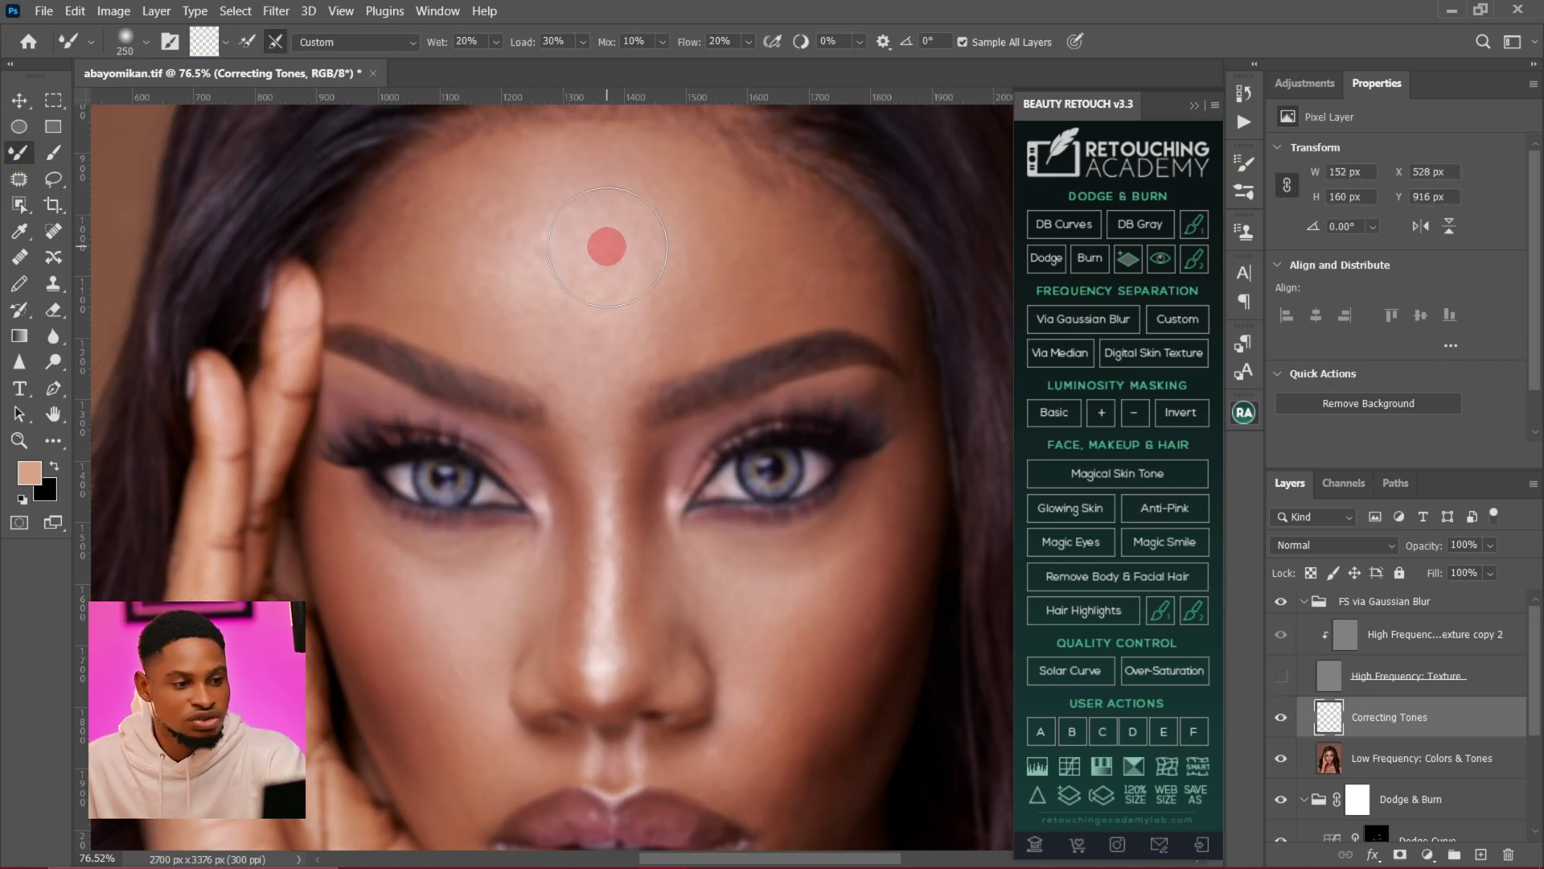
- Smooth the forehead's central highlight and upper tones with the Mixer Brush on Correcting Tones, and show the High Frequency: Texture layer again
key(bracketright)
mouse_move(600, 234)
mouse_down()
mouse_move(531, 246)
mouse_move(598, 271)
mouse_move(628, 327)
mouse_move(526, 307)
mouse_move(522, 193)
mouse_move(500, 238)
mouse_move(463, 216)
mouse_move(410, 290)
mouse_up()
key(bracketleft)
mouse_move(710, 172)
mouse_down()
mouse_move(745, 297)
mouse_move(706, 276)
mouse_move(774, 208)
mouse_move(840, 278)
mouse_move(616, 273)
mouse_move(517, 187)
mouse_move(511, 241)
mouse_move(585, 184)
mouse_move(631, 262)
mouse_up()
key(bracketleft)
key(bracketleft)
click(1281, 675)
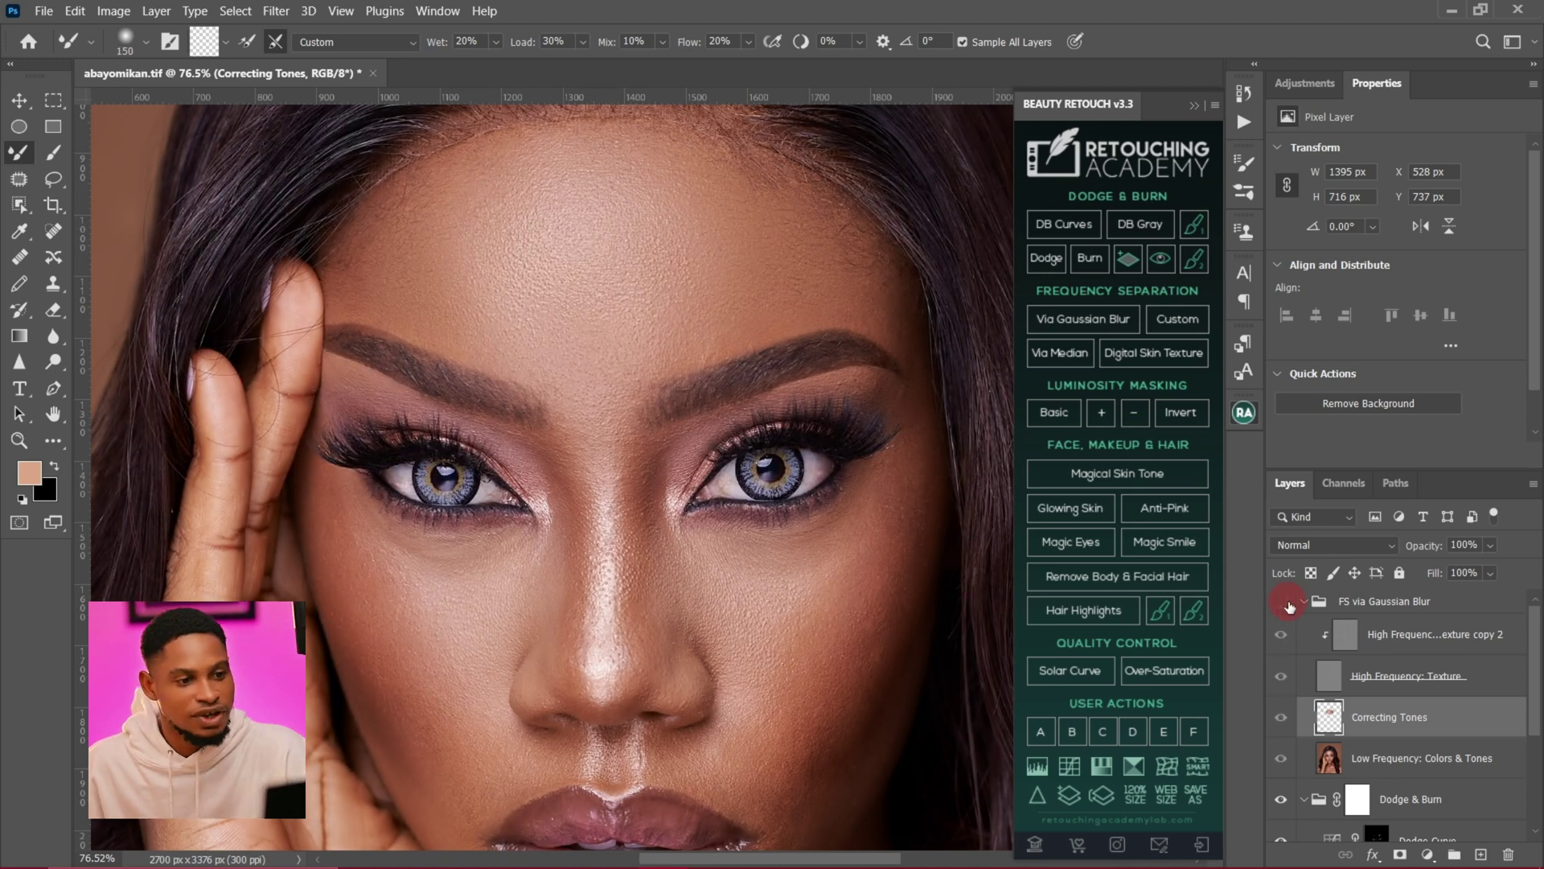
- Compare the forehead before and after smoothing by toggling the FS via Gaussian Blur group's visibility
click(1284, 603)
click(1290, 610)
key(z)
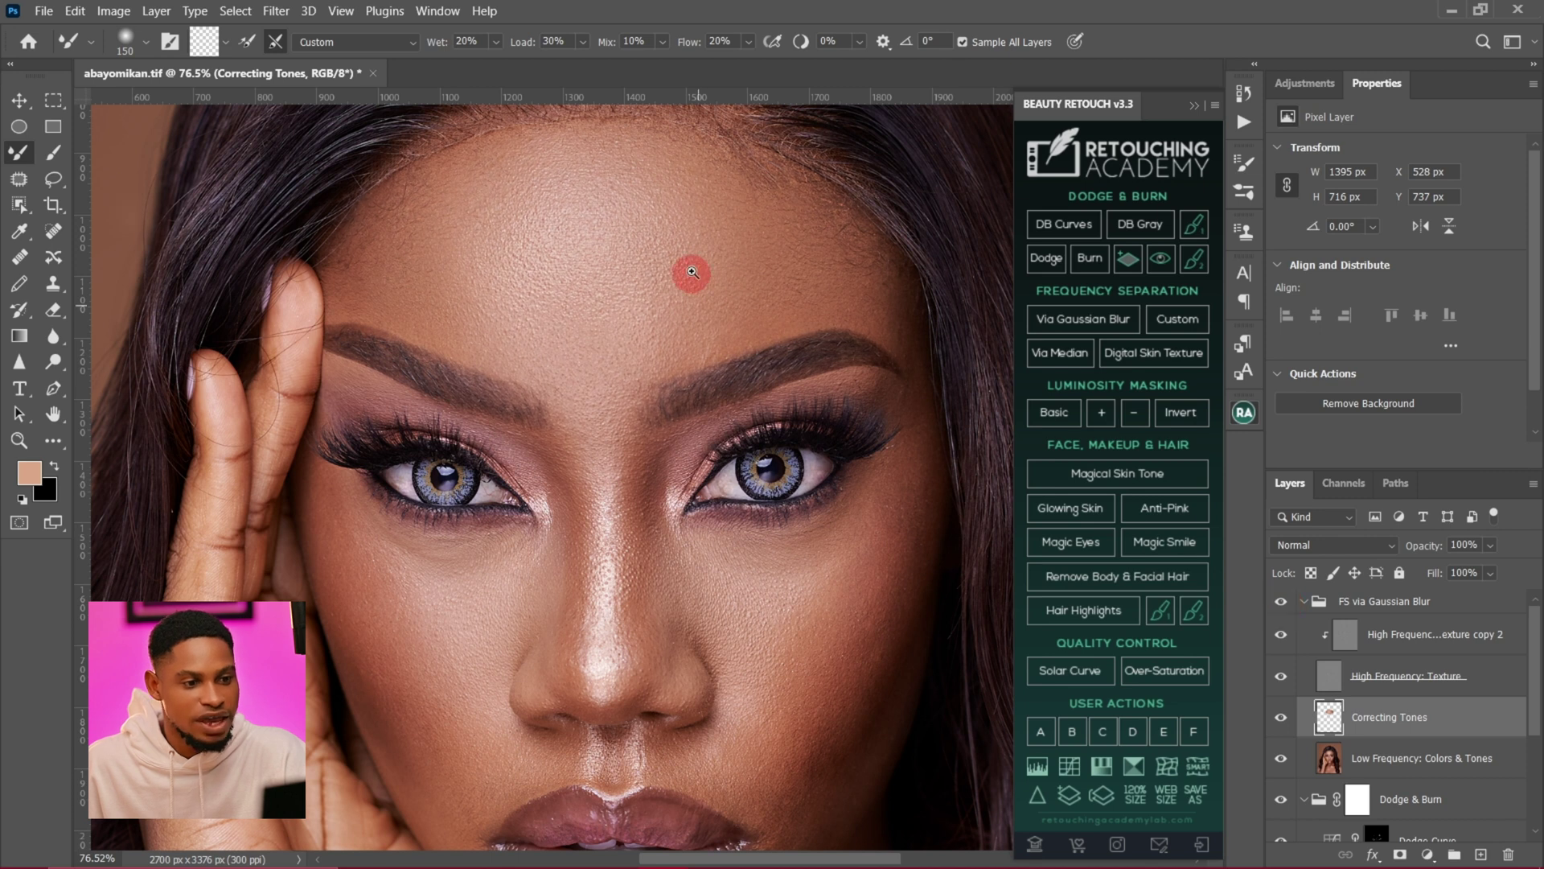
drag(690, 269, 798, 278)
key(b)
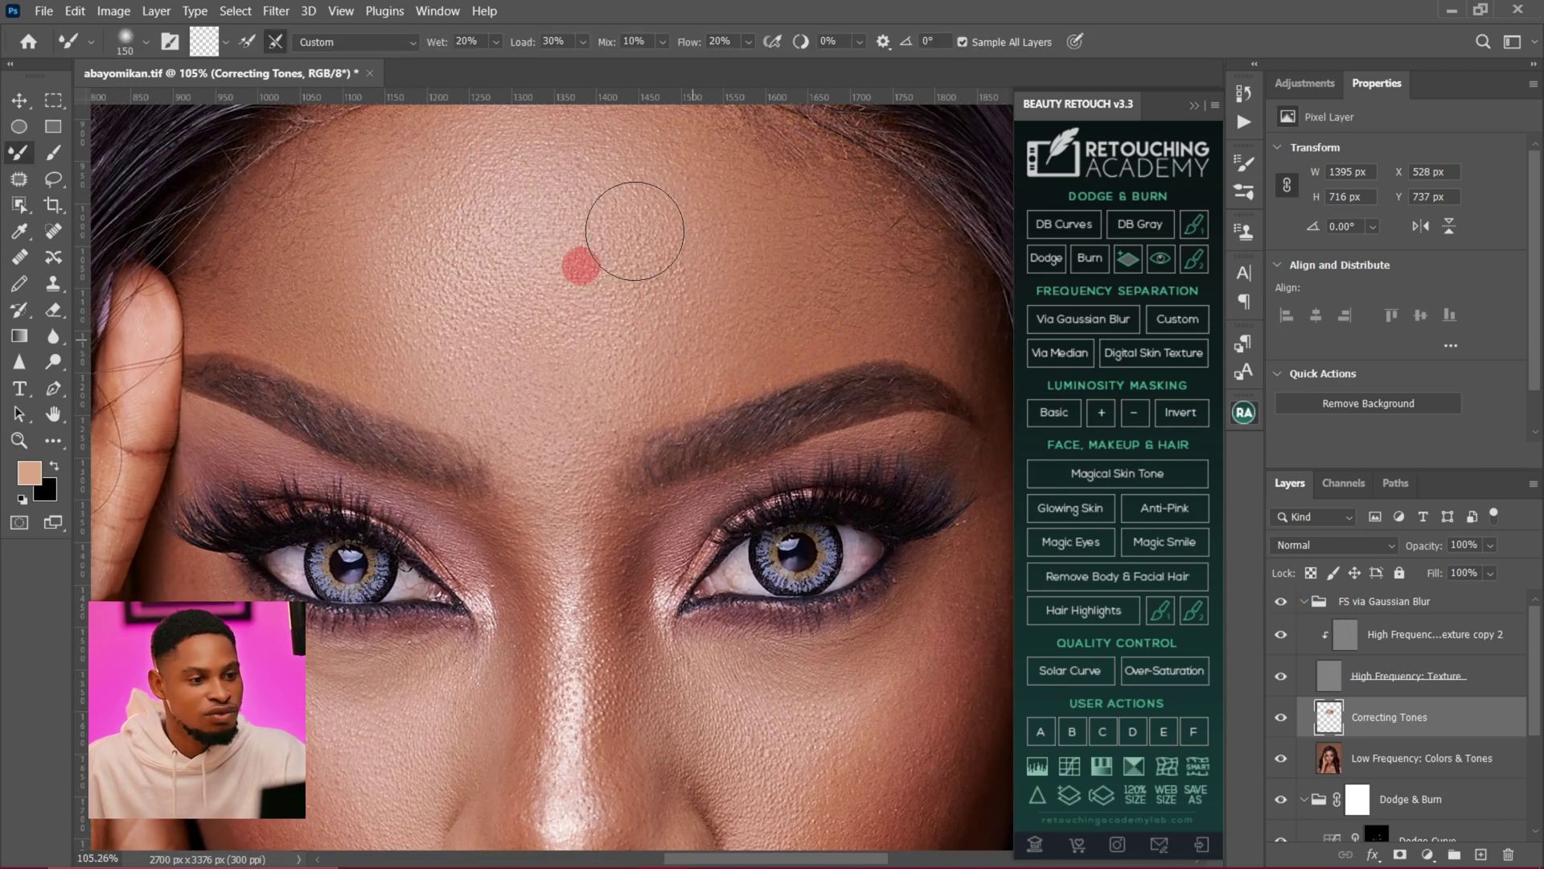
click(1282, 603)
click(1281, 603)
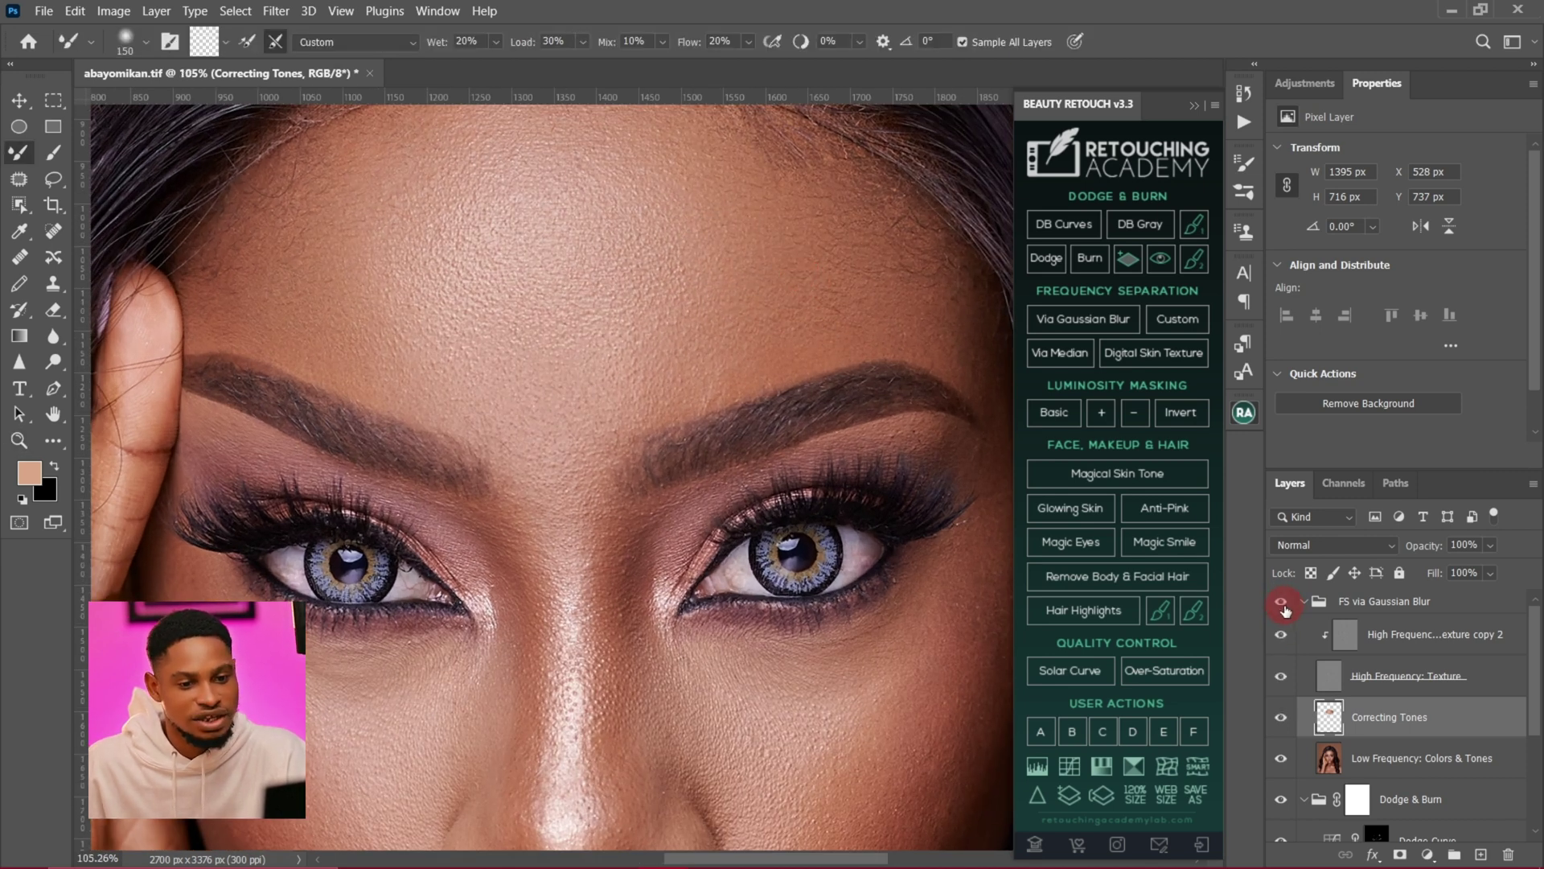
- Replace the upper FS via Gaussian Blur group with a new frequency separation above Dodge & Burn using a 10-pixel blur radius
click(1410, 607)
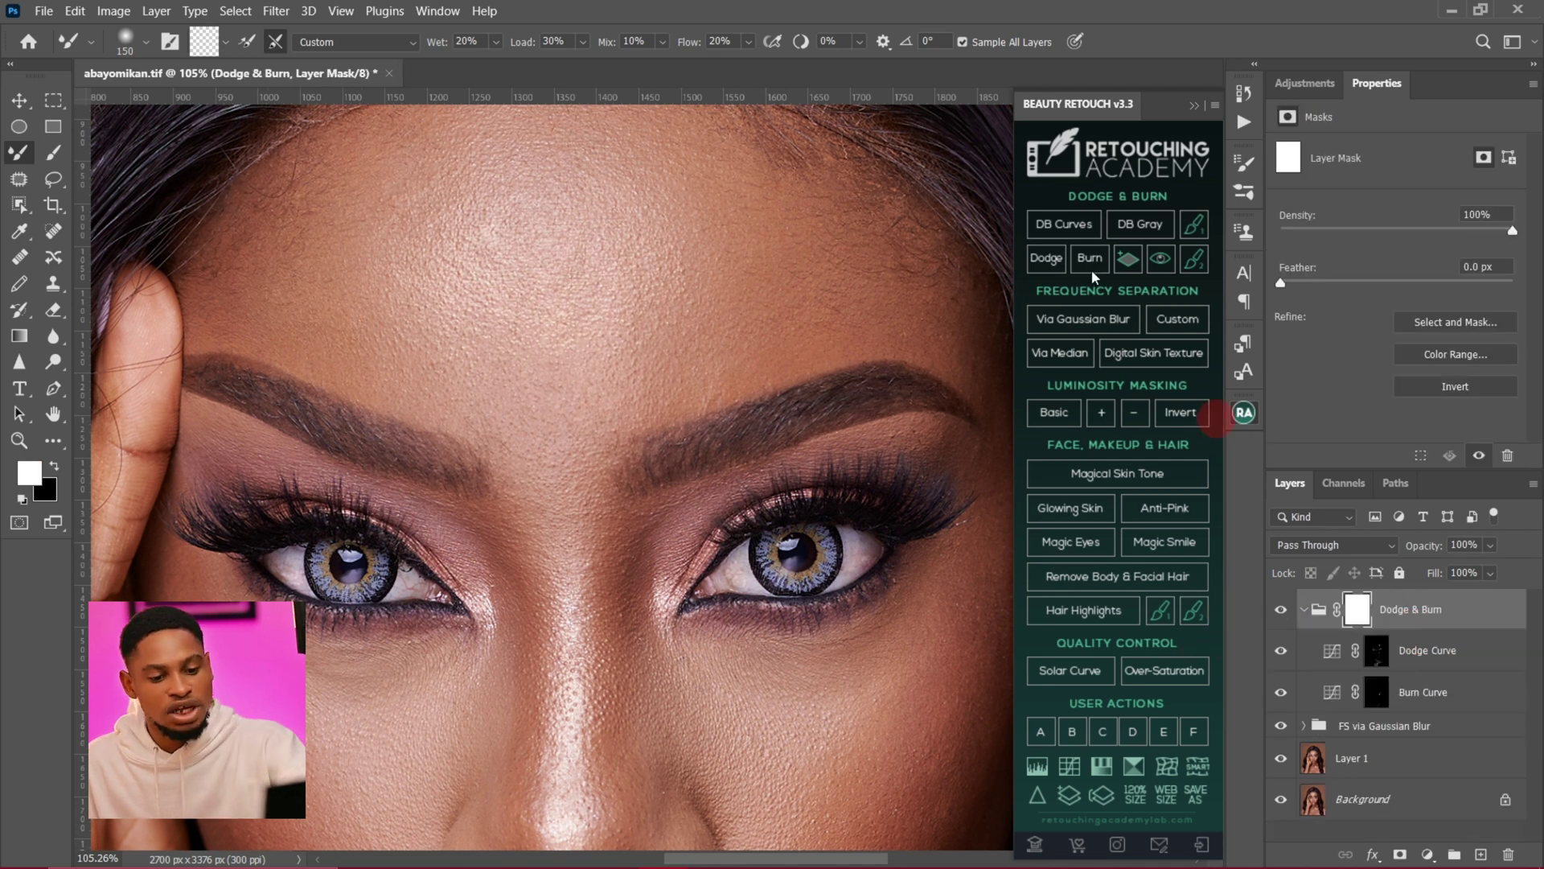
click(1082, 318)
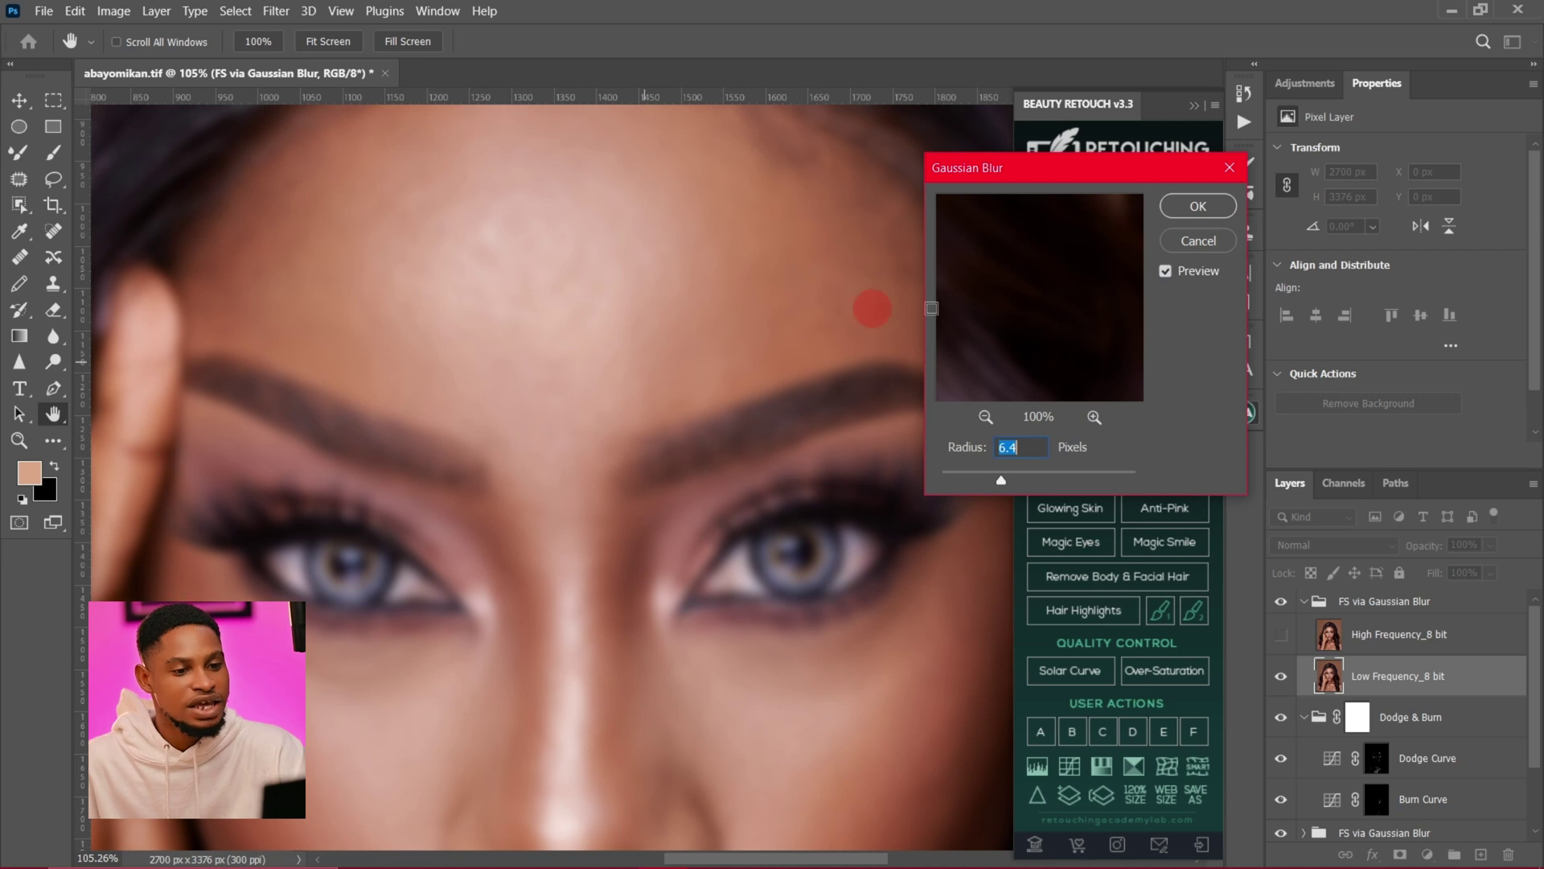
text(10)
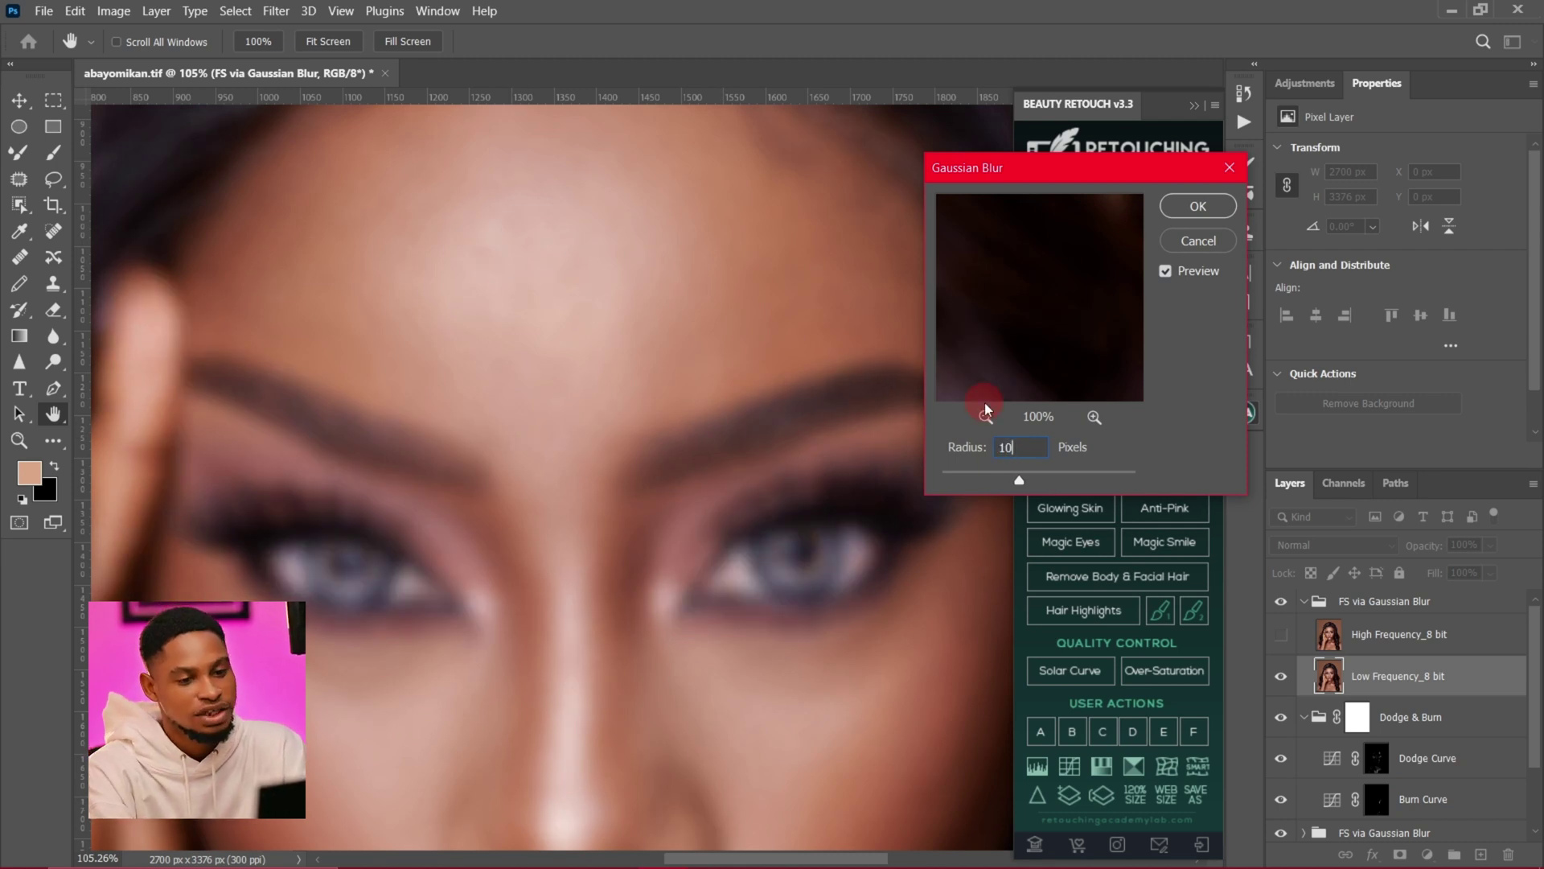
key(Return)
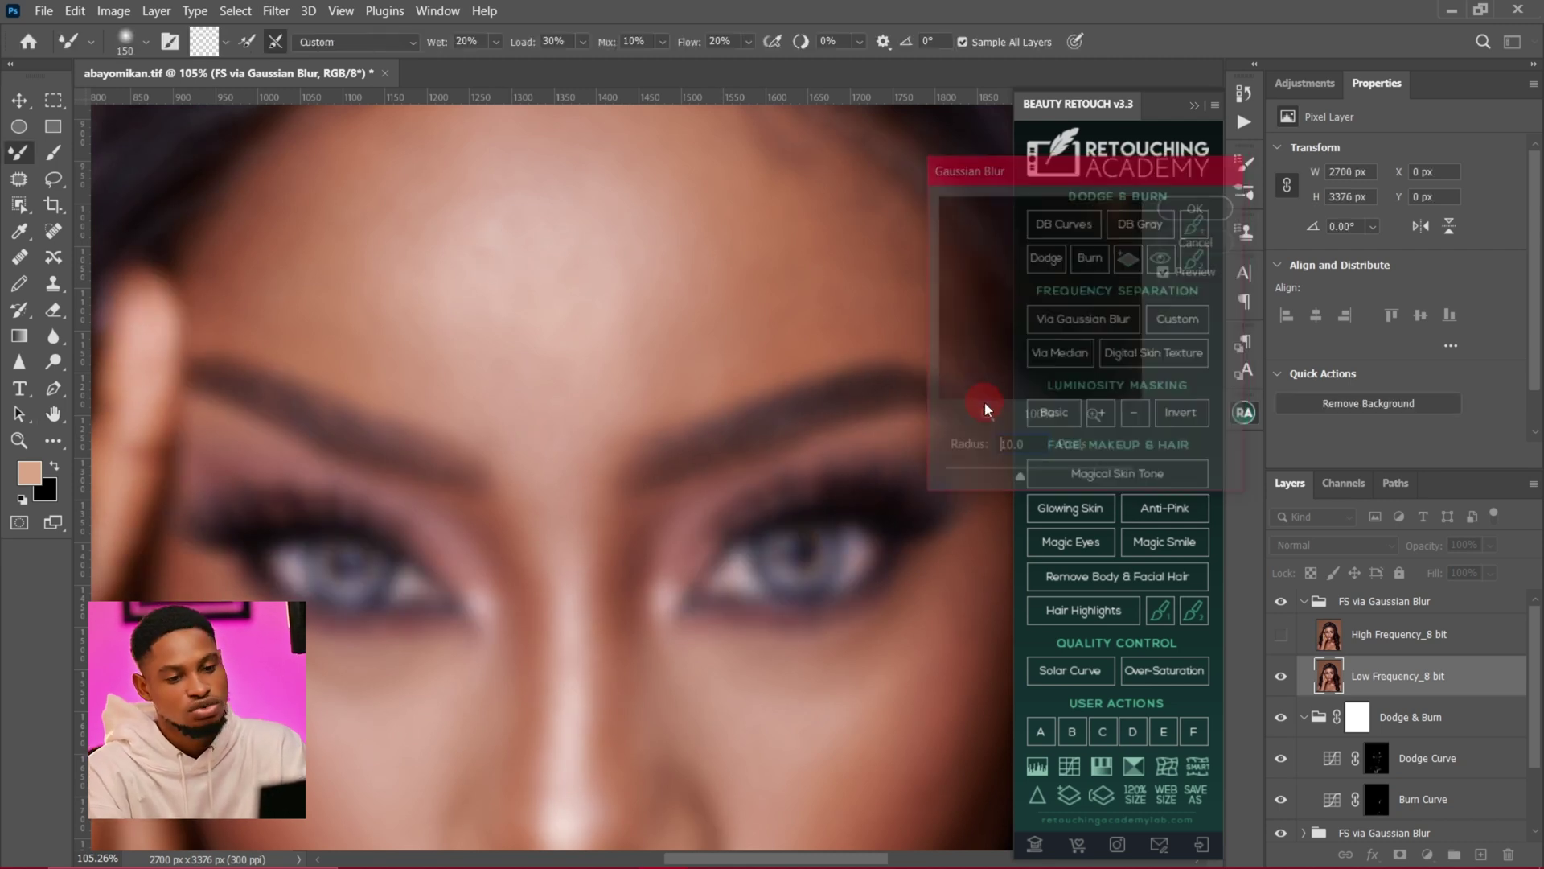
key(z)
drag(733, 440, 647, 437)
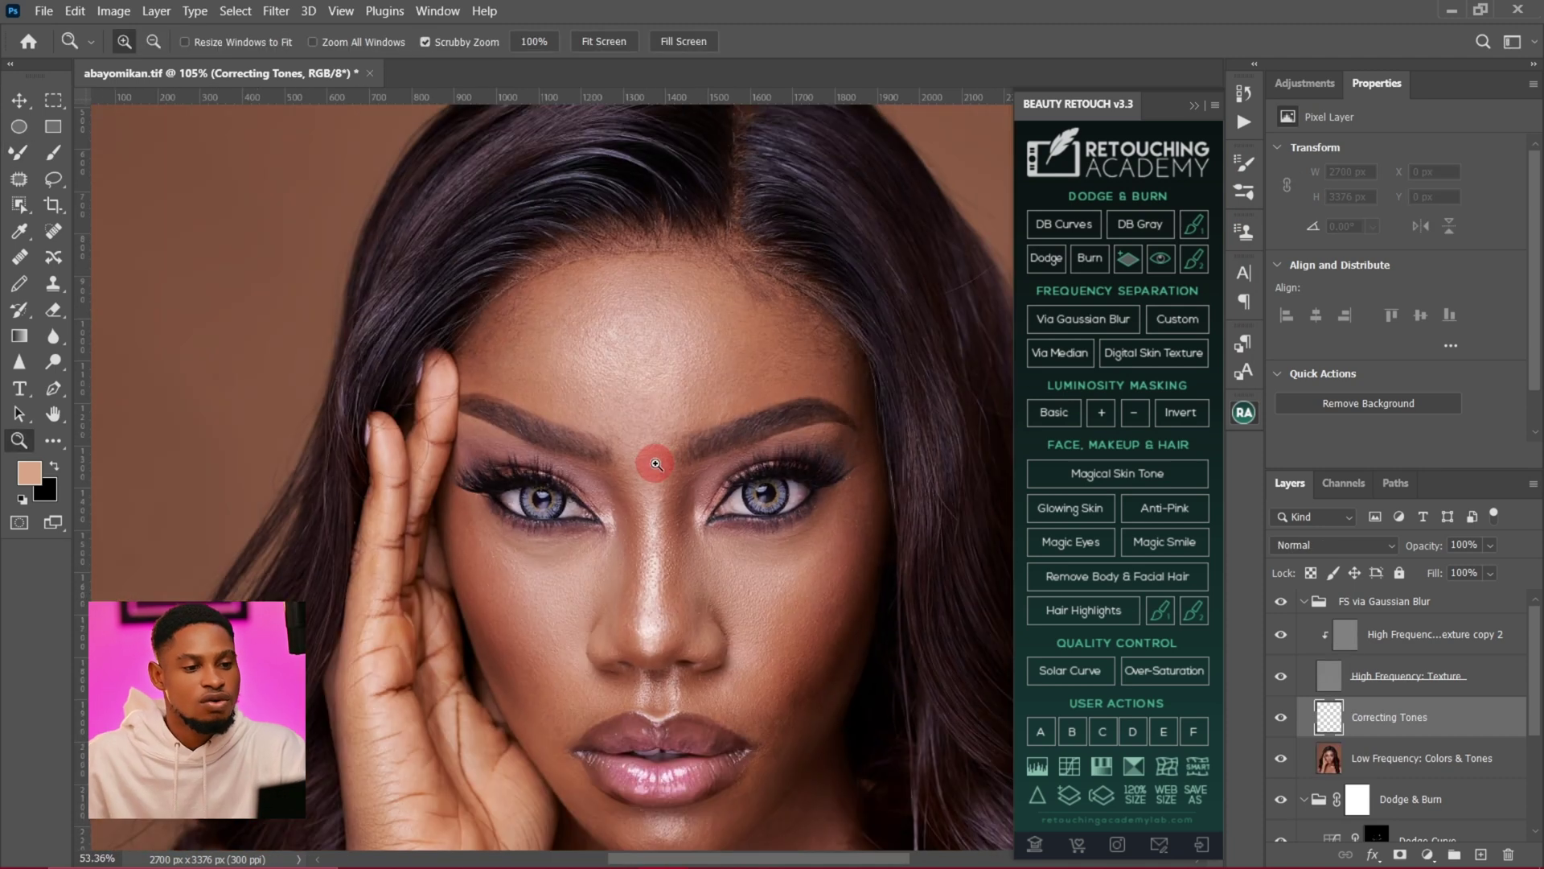
key(b)
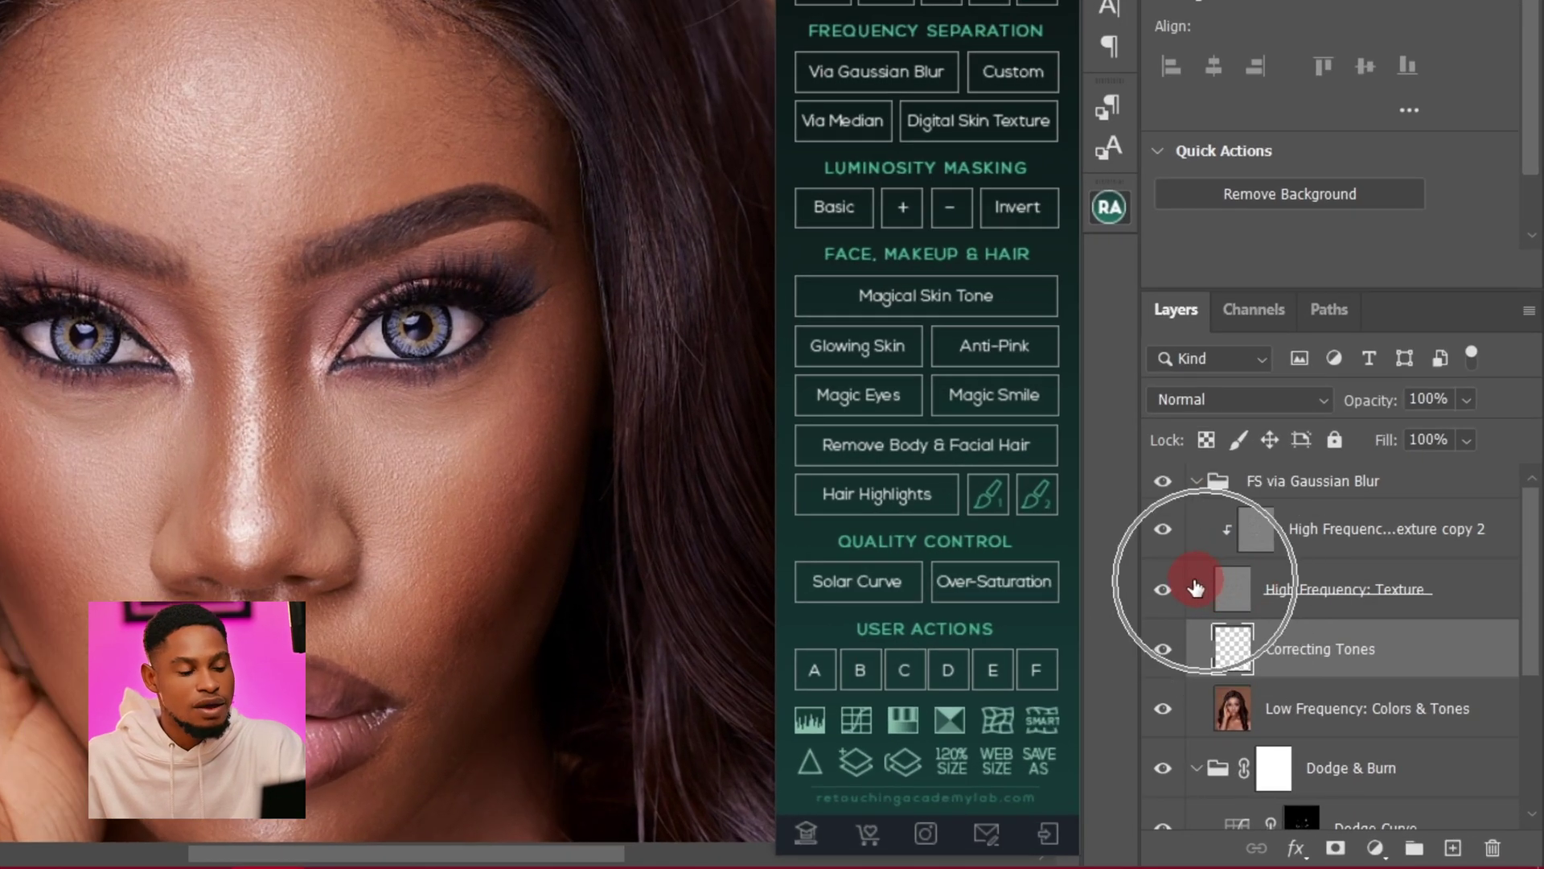
- Review the Mixer Brush's Sample All Layers option, the portrait without texture, and the Low Frequency and Correcting Tones layers
click(1165, 594)
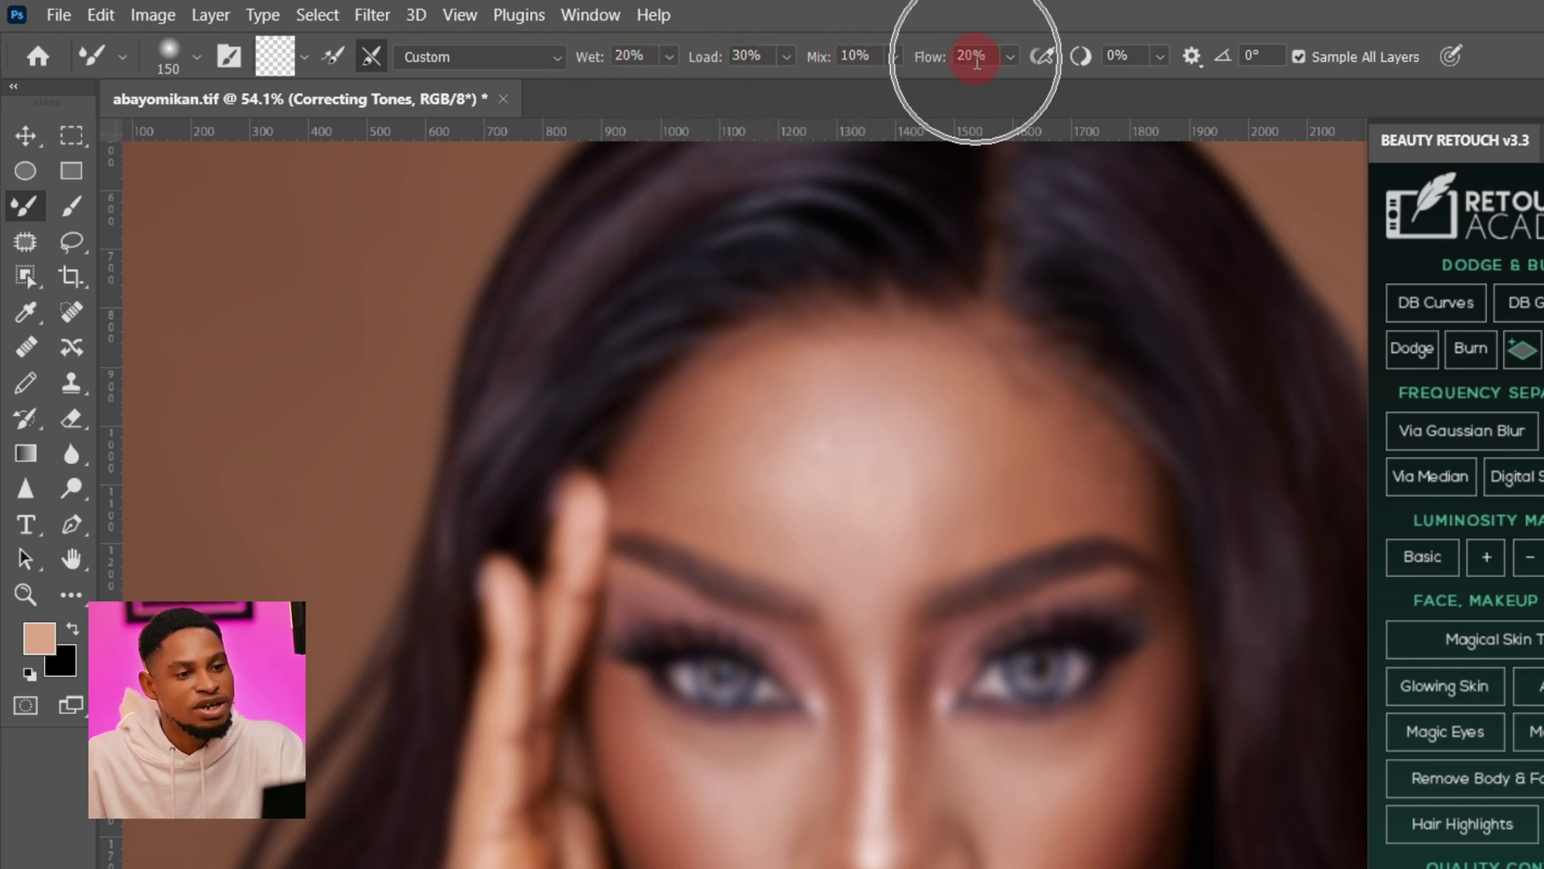
click(1307, 65)
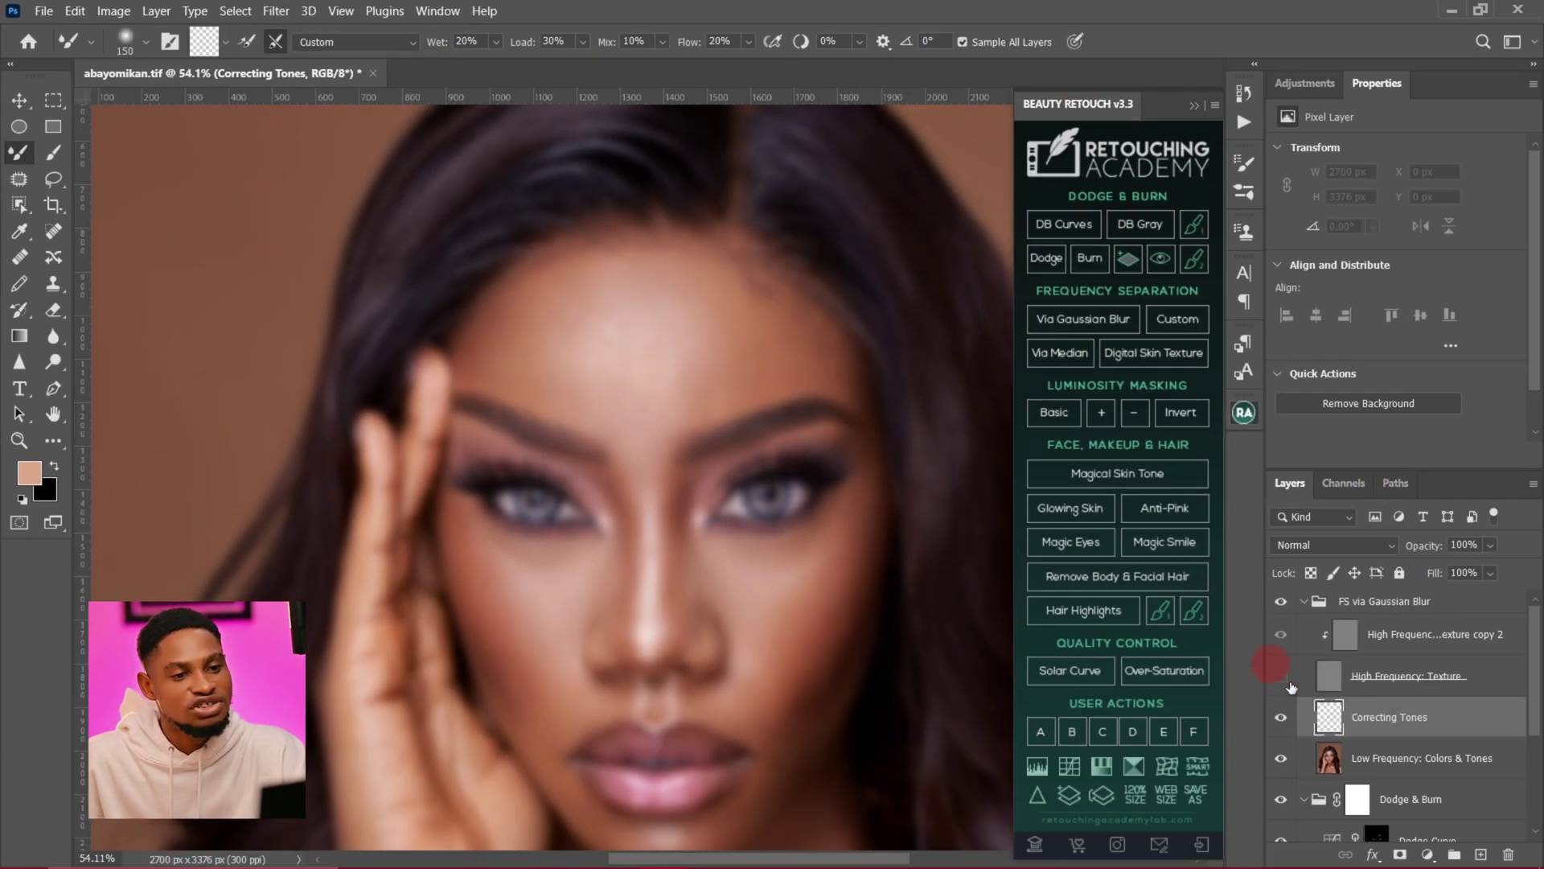
click(1280, 676)
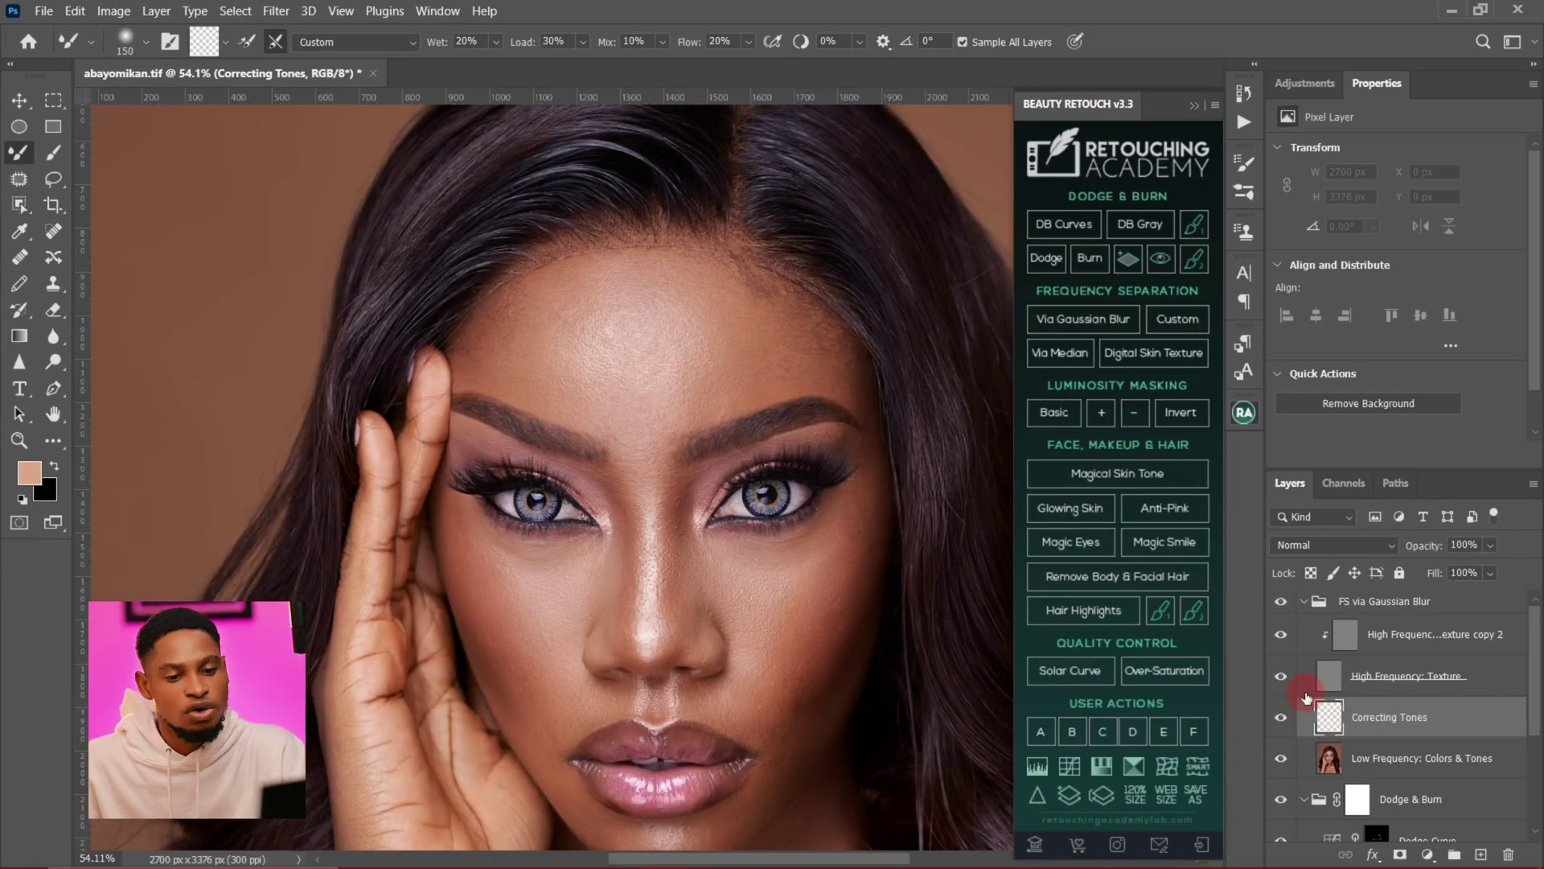
click(1336, 754)
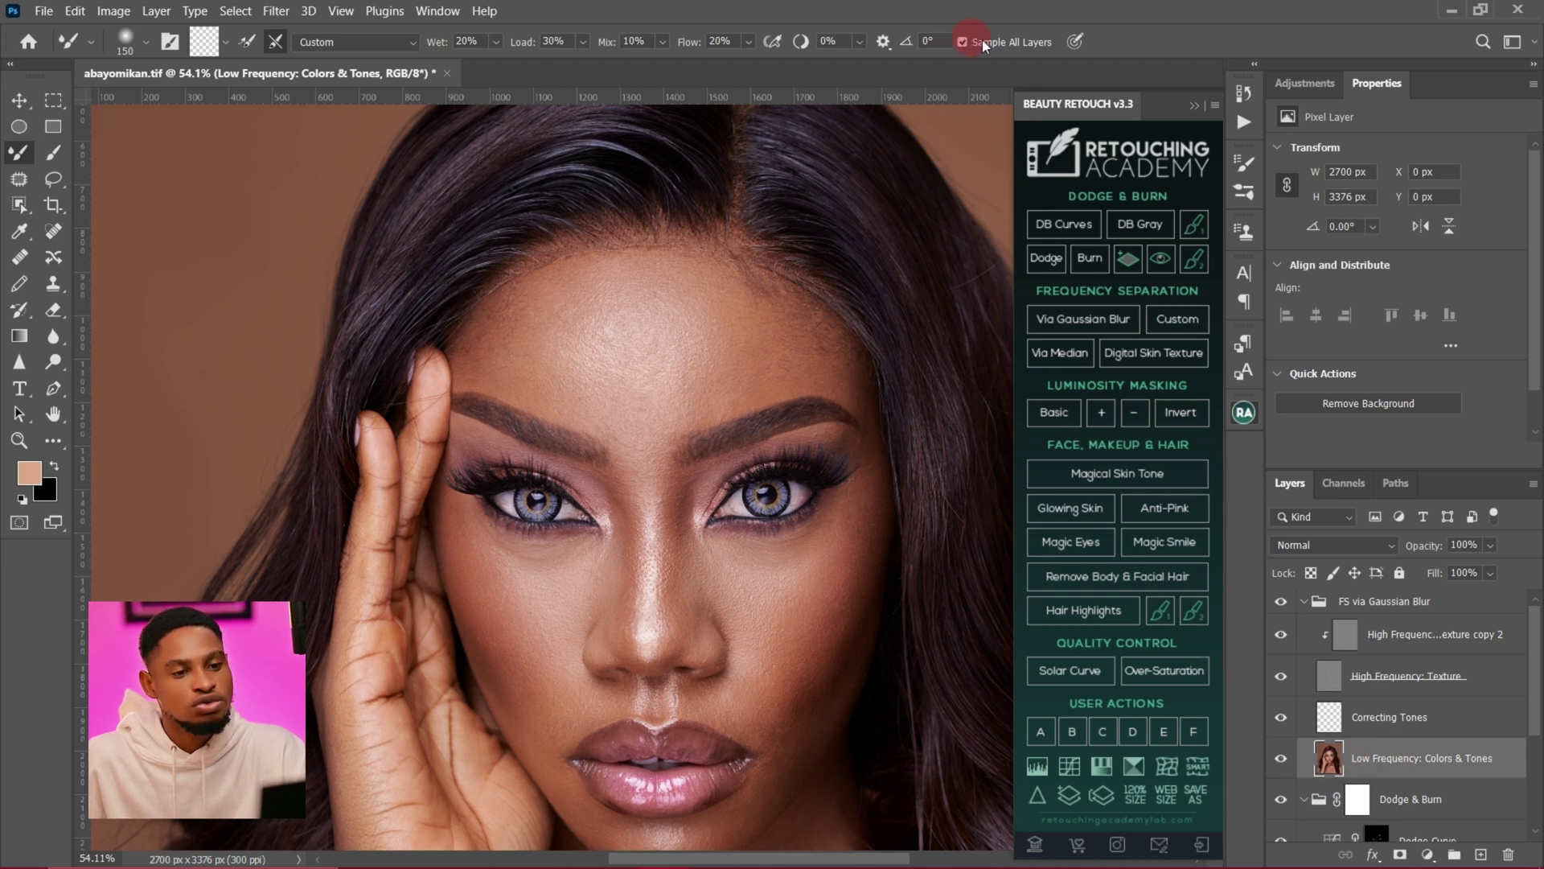
click(1335, 716)
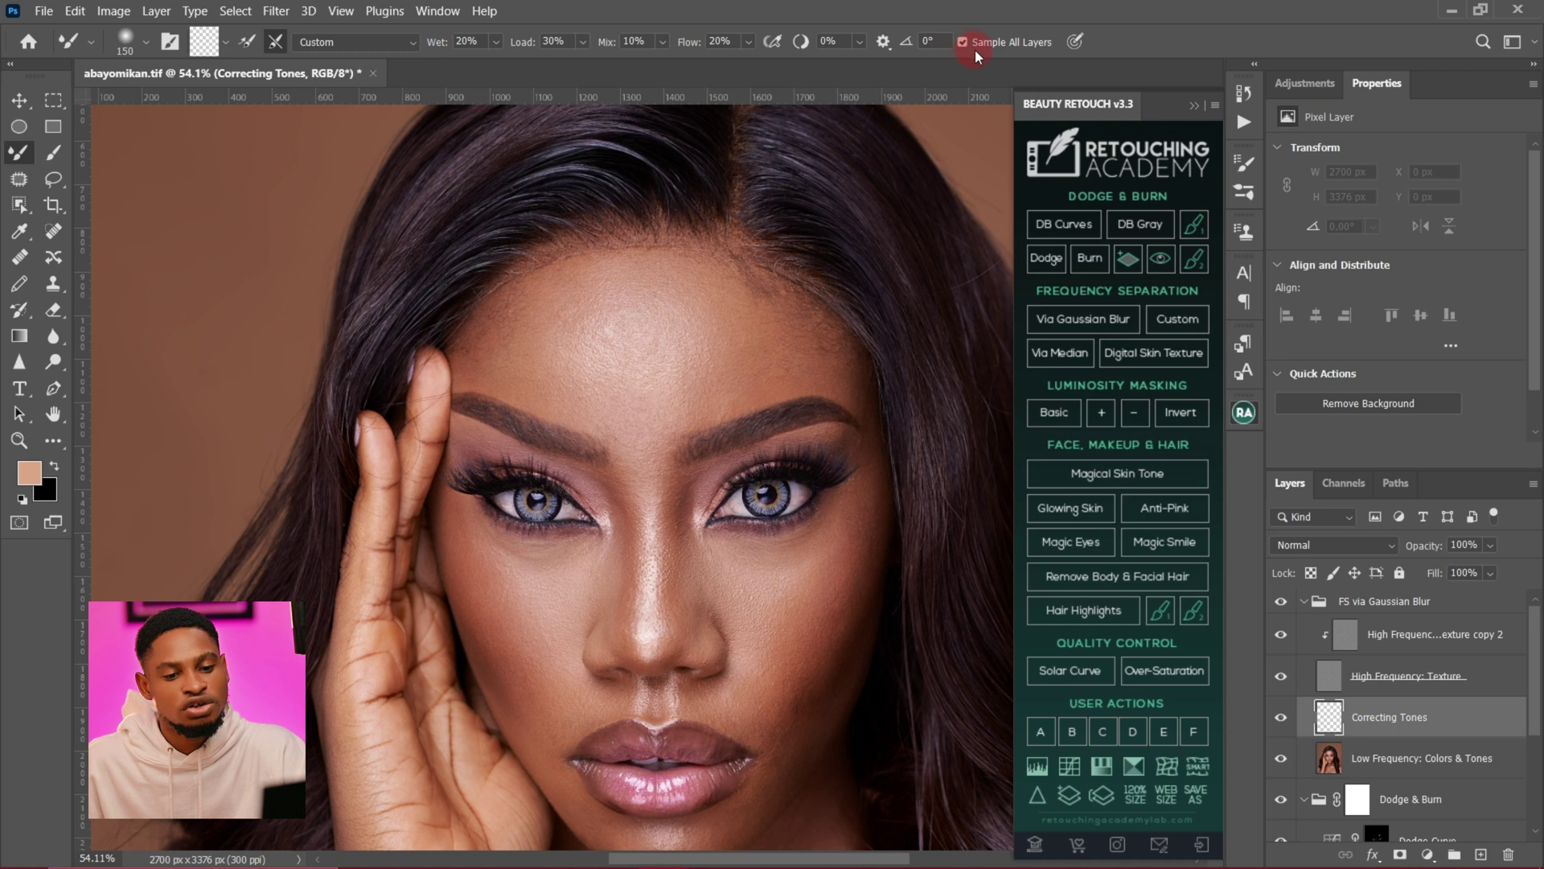
- Hide High Frequency: Texture, try smoothing the forehead and nose highlights on Correcting Tones with a 250 px Mixer Brush, and restore the texture
click(1280, 676)
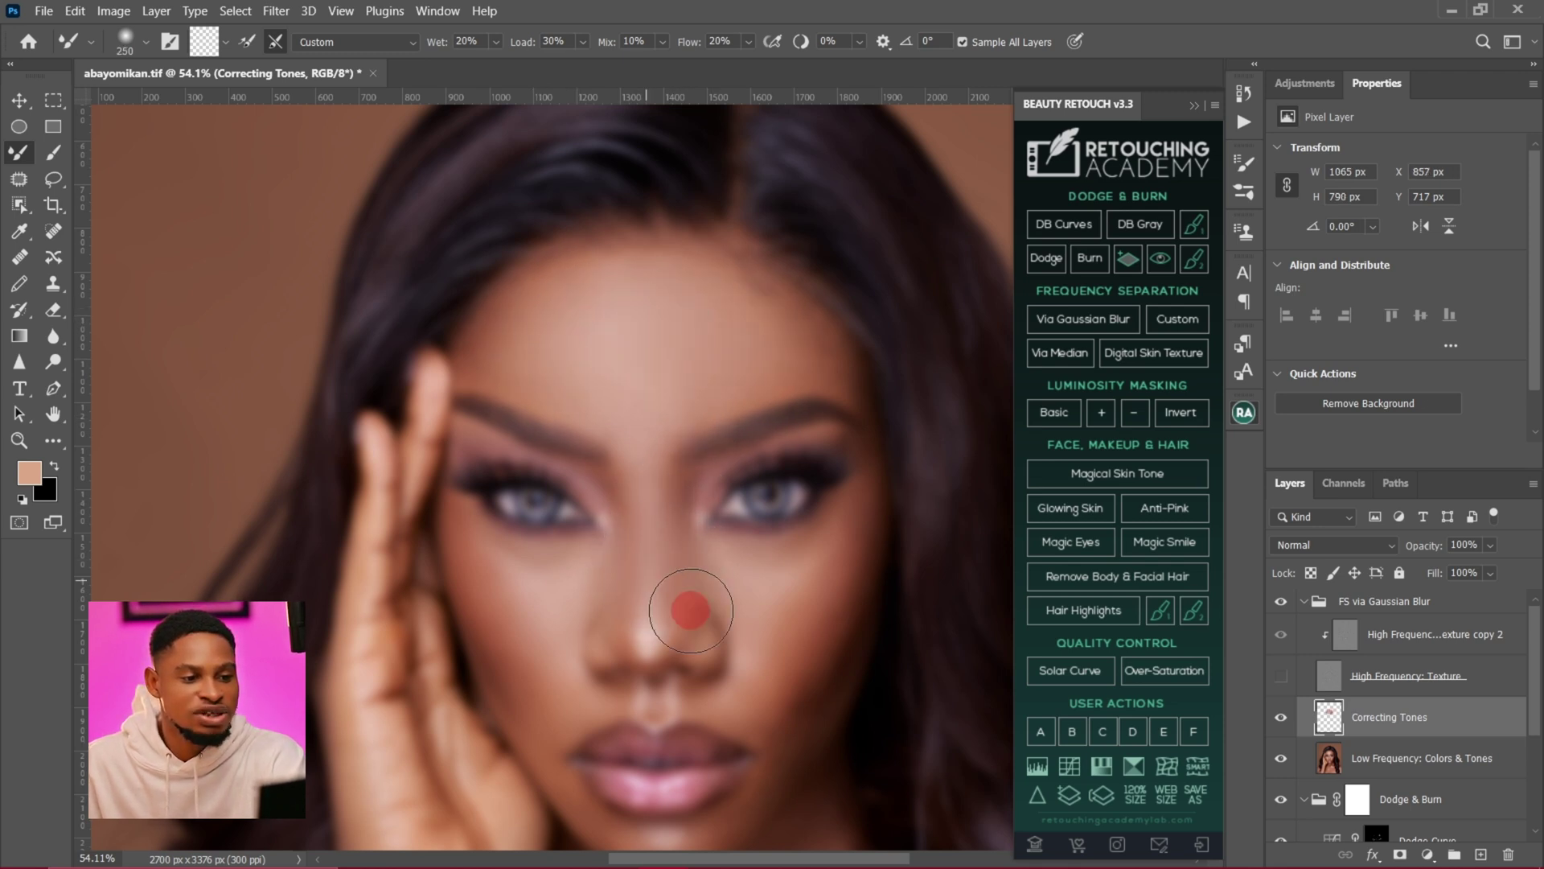
key([)
mouse_move(618, 615)
mouse_down()
mouse_move(505, 595)
mouse_move(597, 577)
mouse_up()
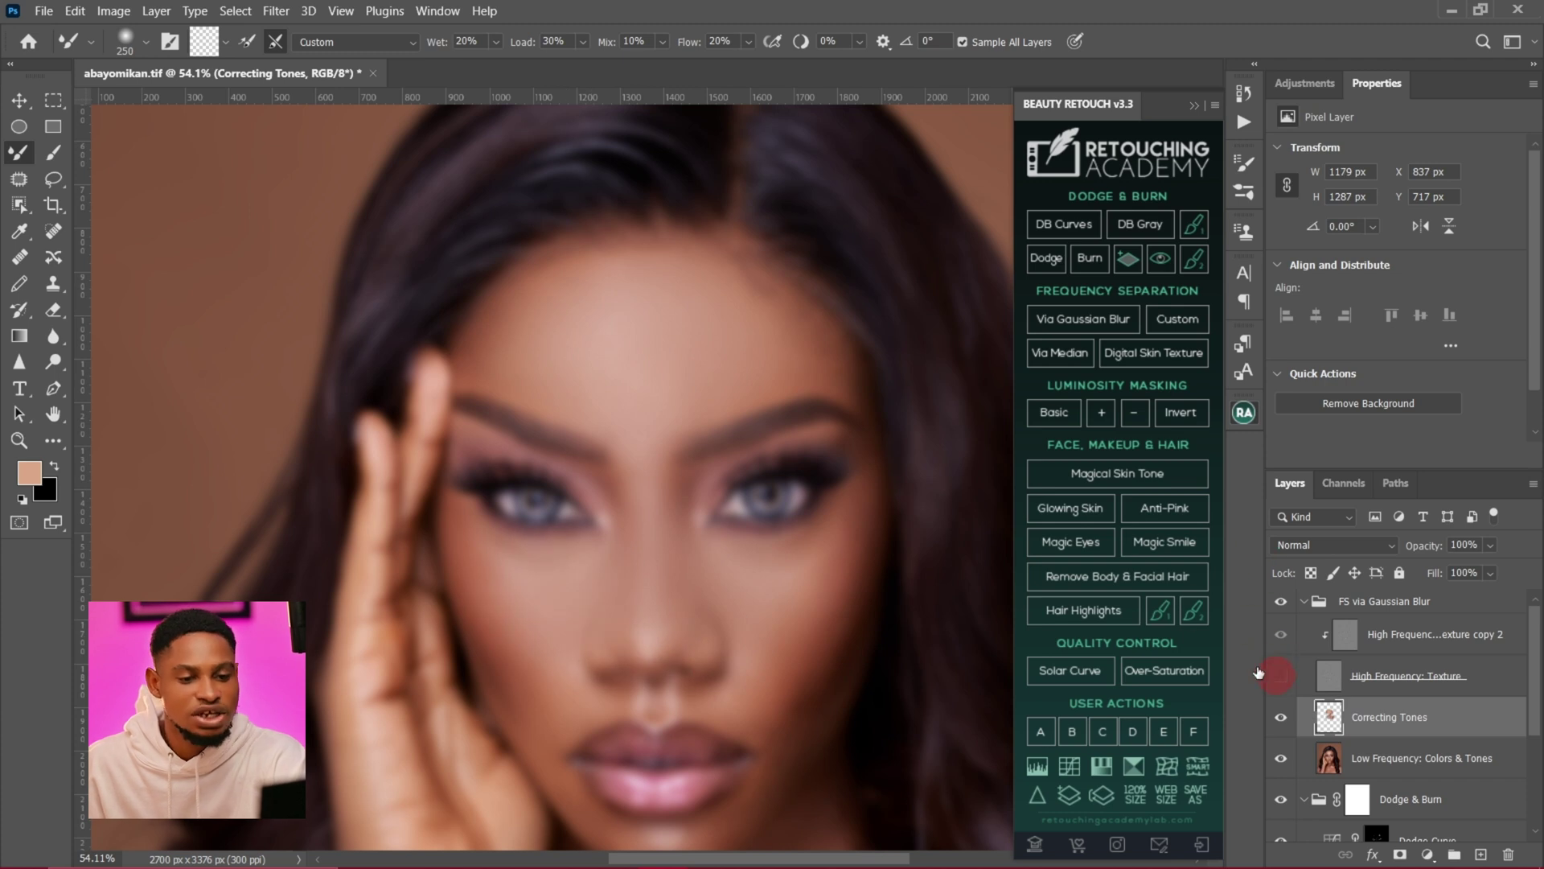
click(1279, 675)
- Examine the smoothed forehead and eye area up close with the FS via Gaussian Blur group off and on
key(z)
drag(640, 372, 697, 358)
key(b)
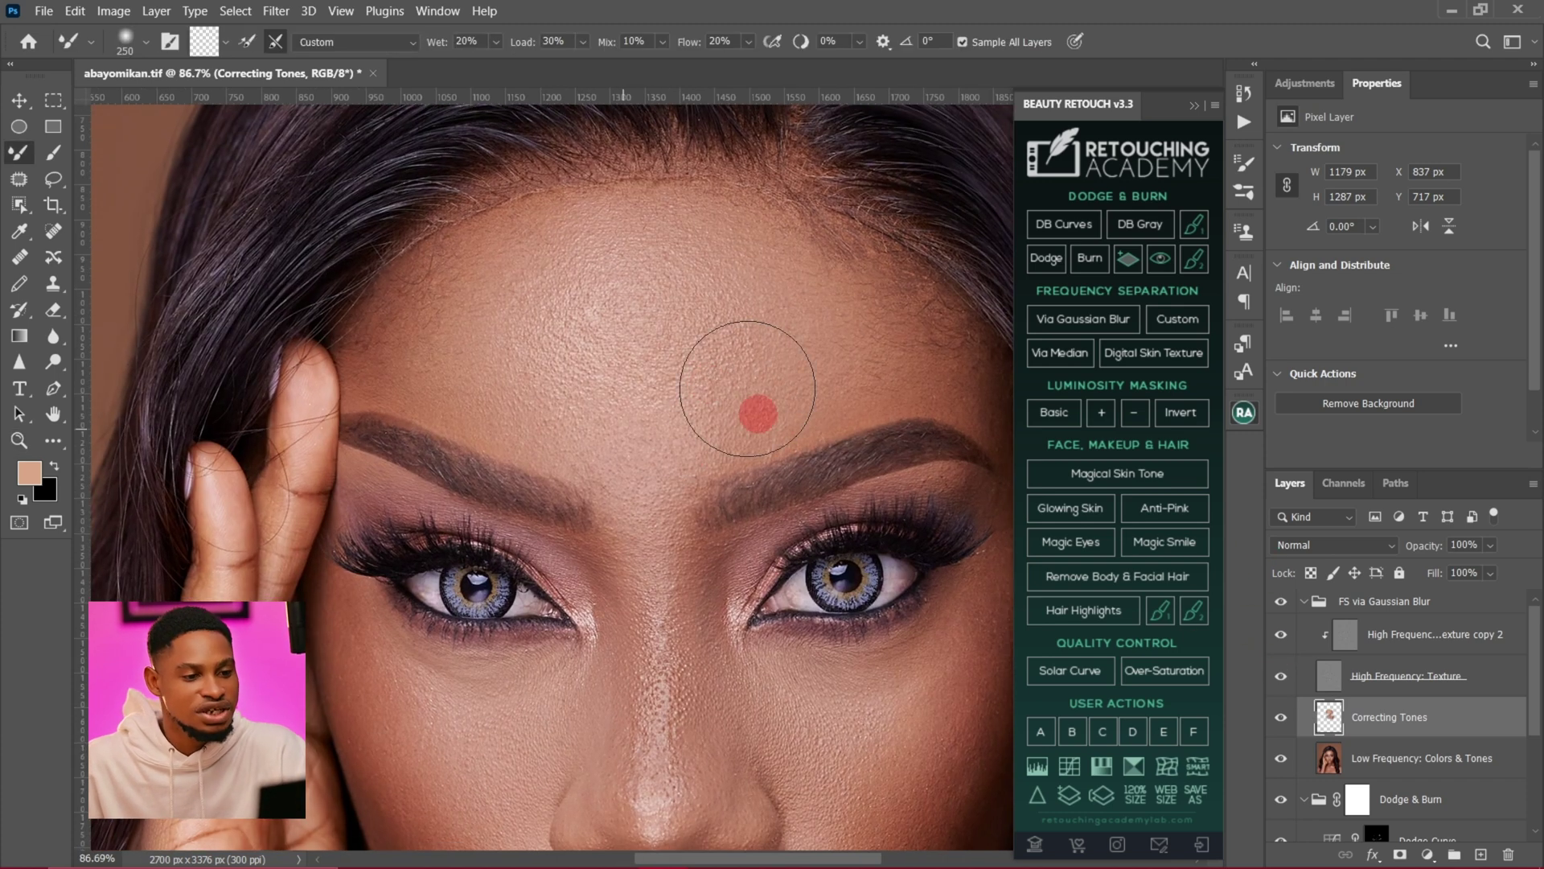
click(1282, 602)
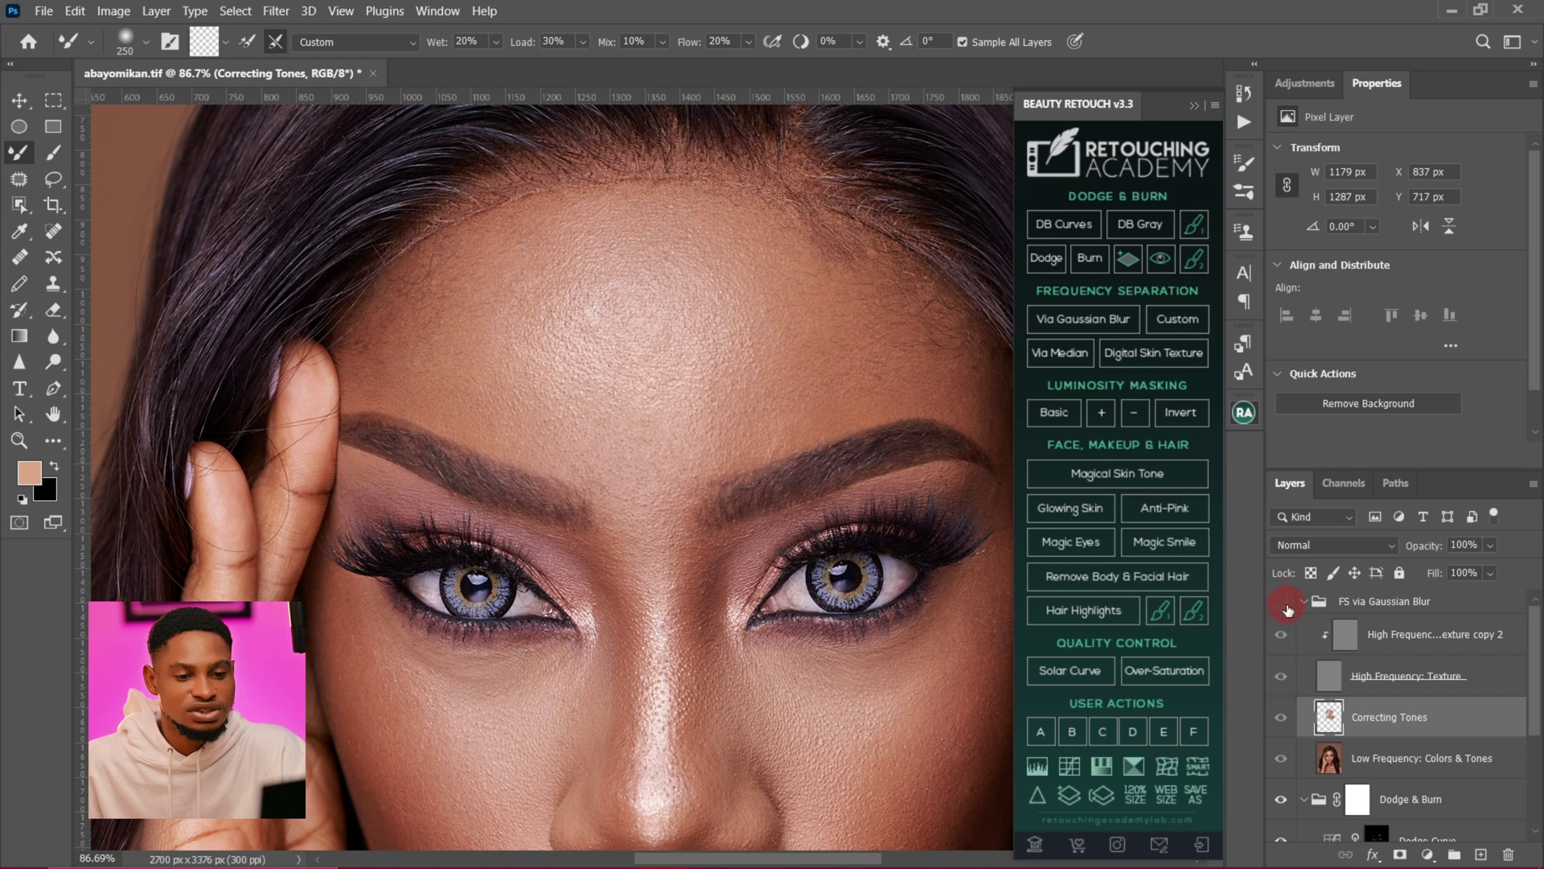
click(1288, 610)
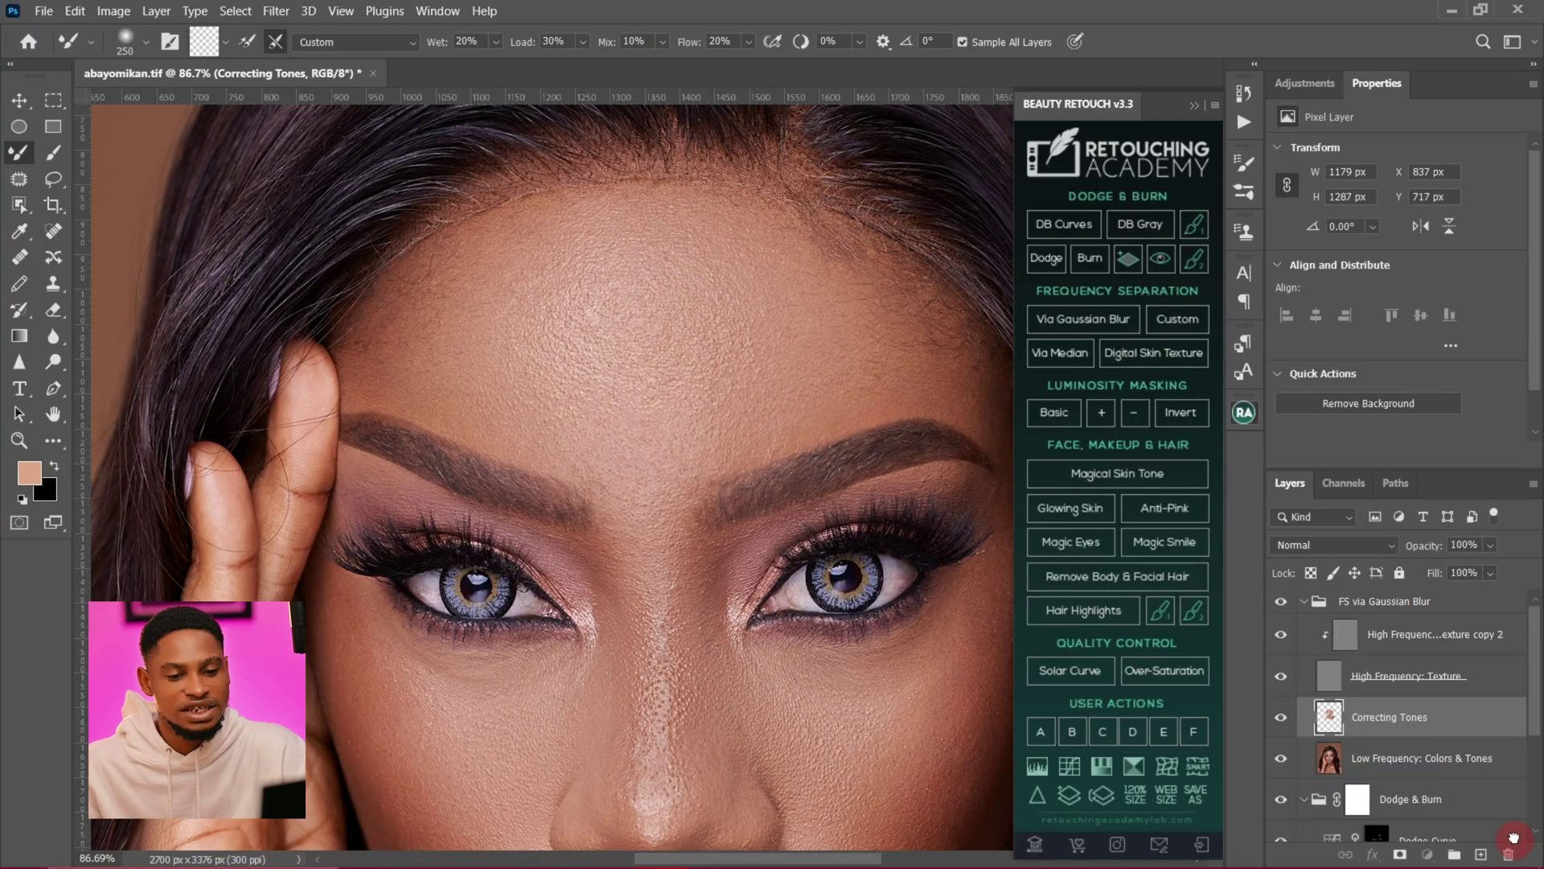
- Replace Correcting Tones with a blank layer above Low Frequency: Colors & Tones, moving it into Dodge & Burn, and hide High Frequency: Texture
click(1484, 851)
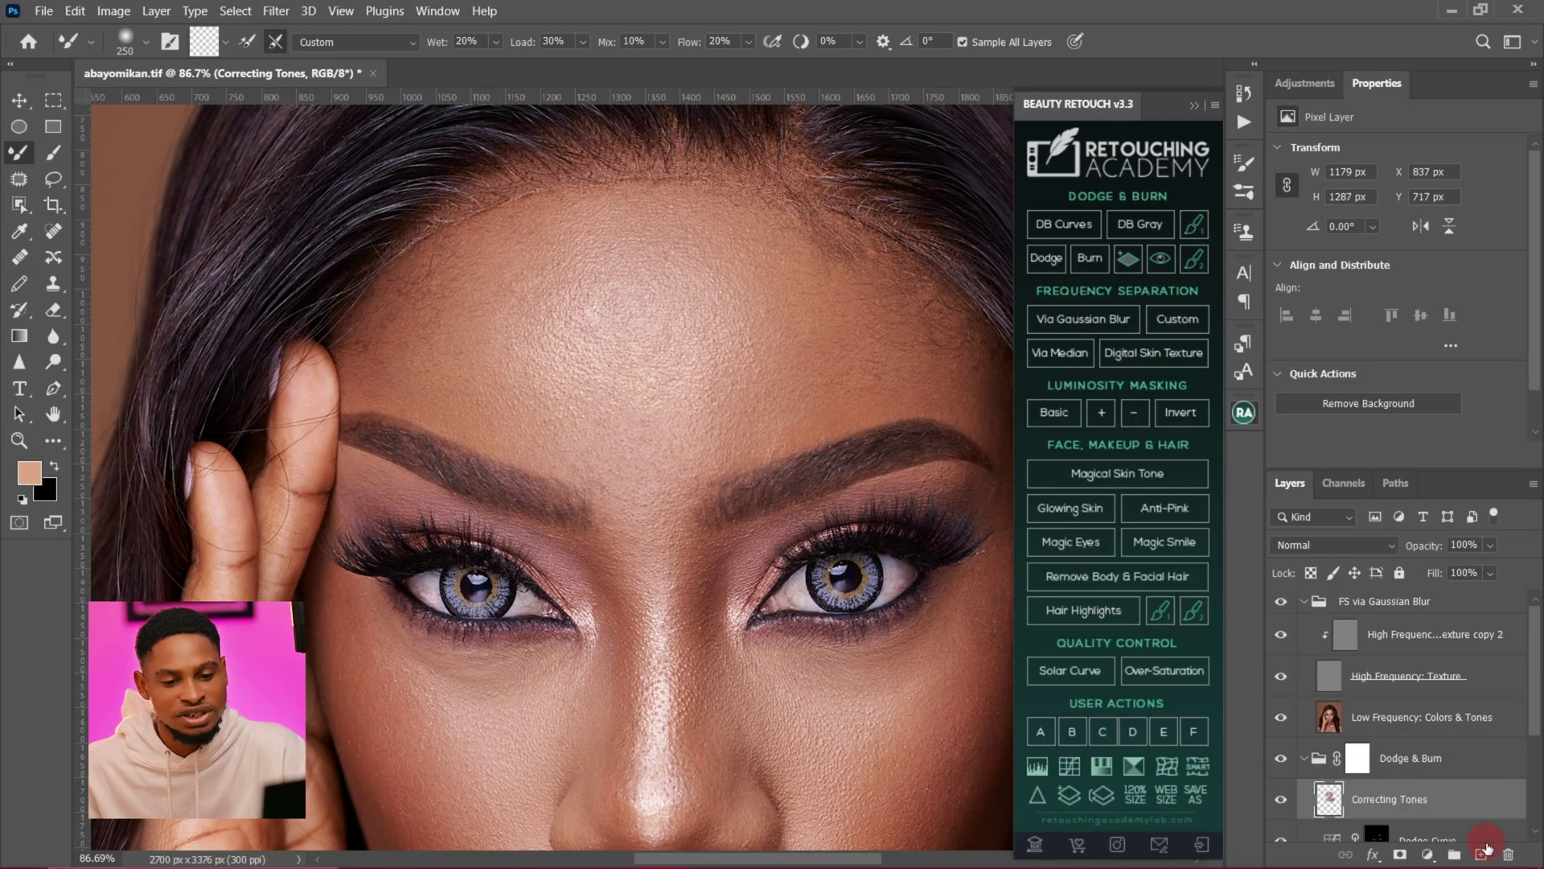
click(1336, 642)
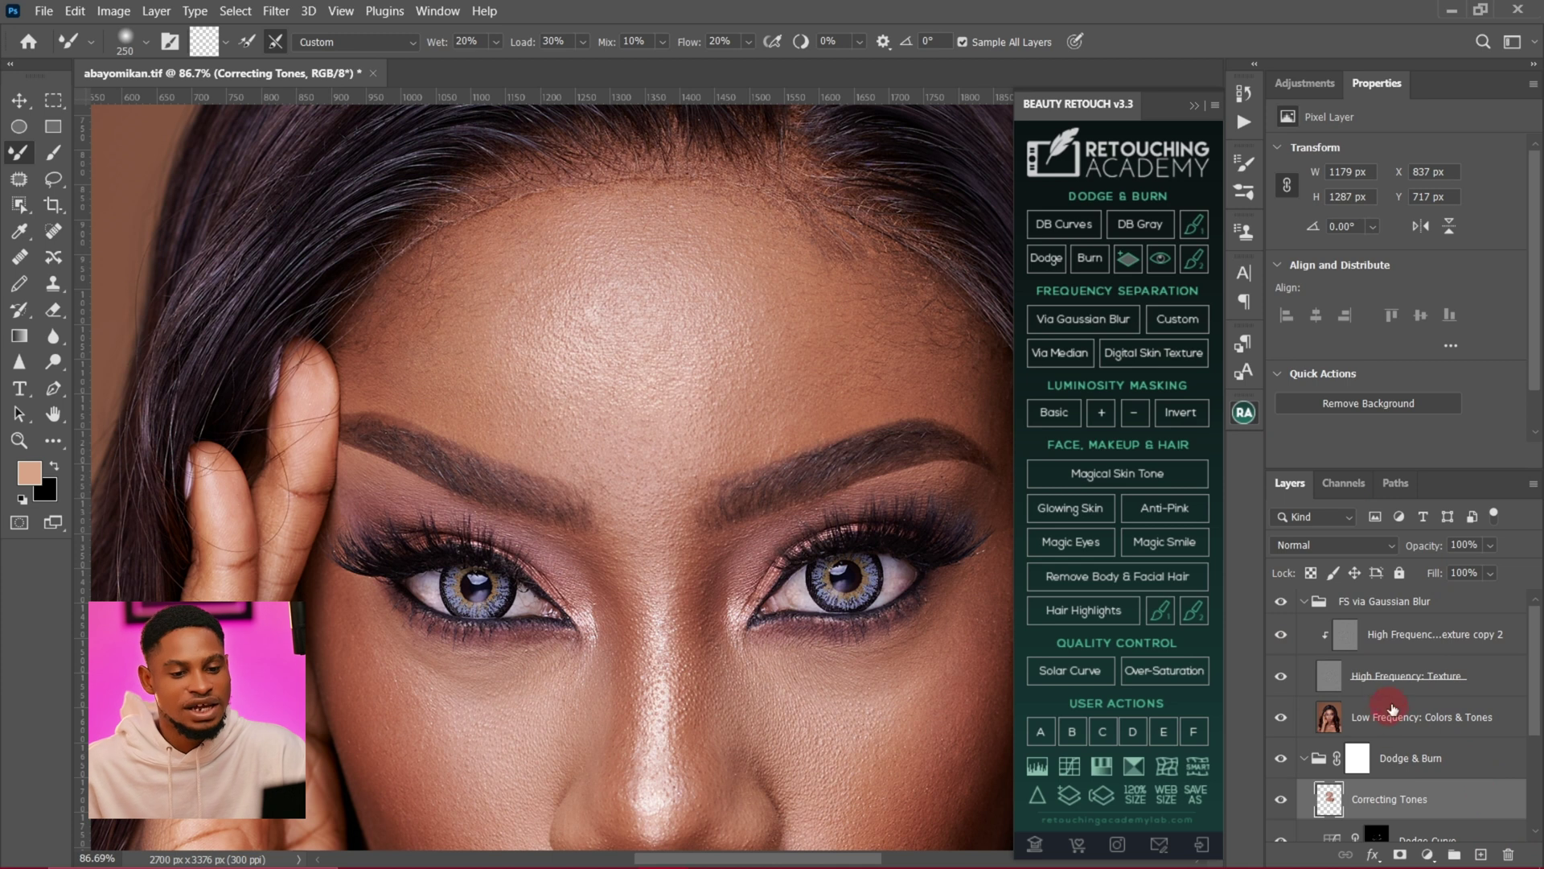
click(1392, 712)
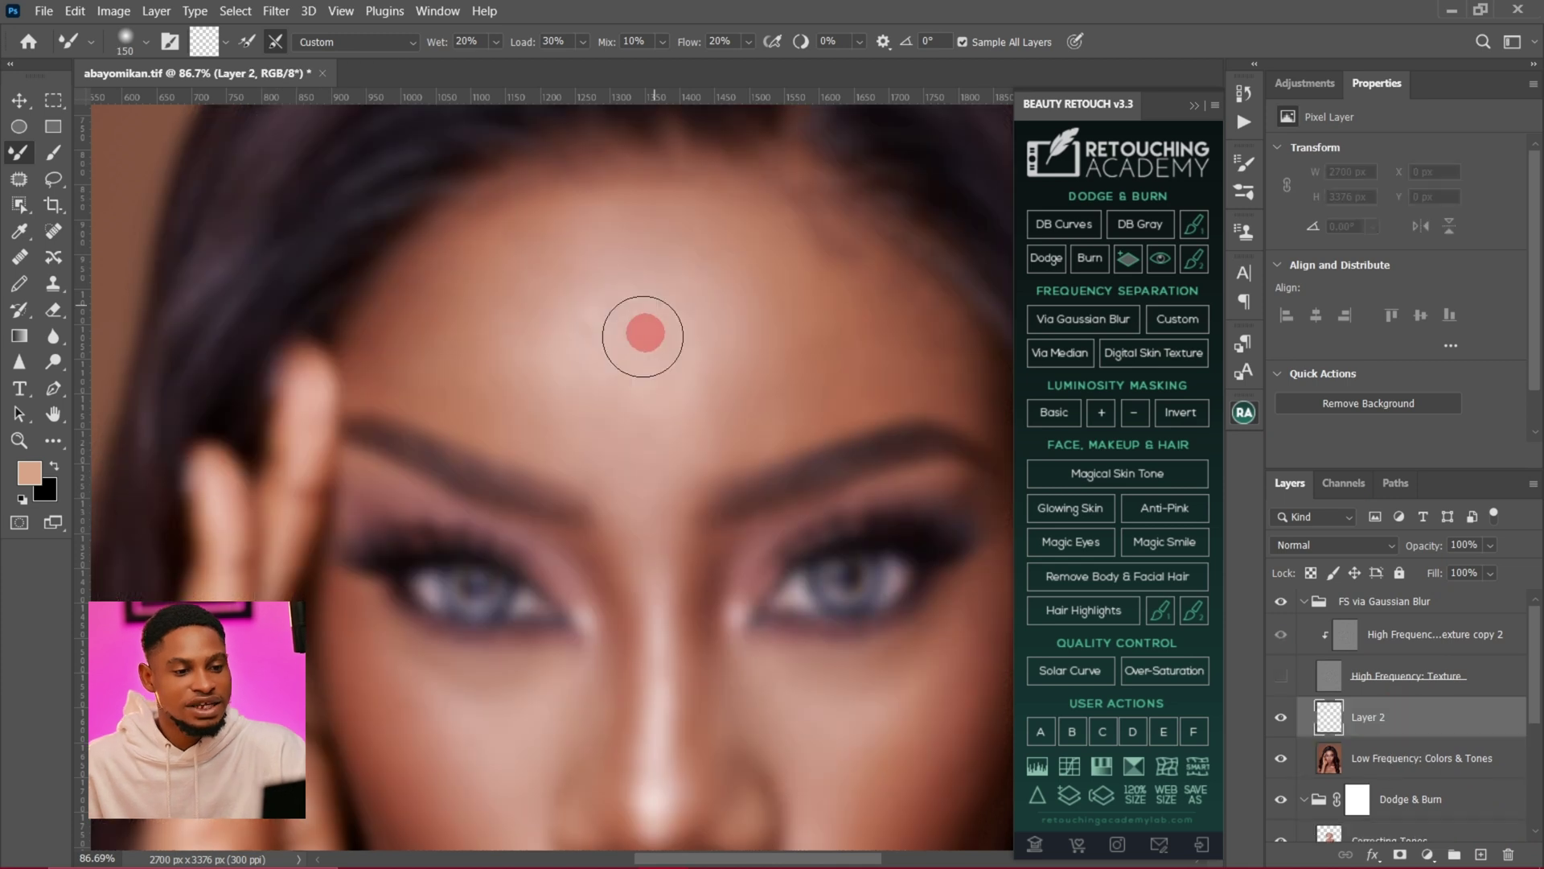
- Blend the central forehead highlight on Layer 2 with the Mixer Brush, using brush sizes of 175 px and 125 px
key([)
key(])
key(])
key(])
drag(618, 373, 661, 348)
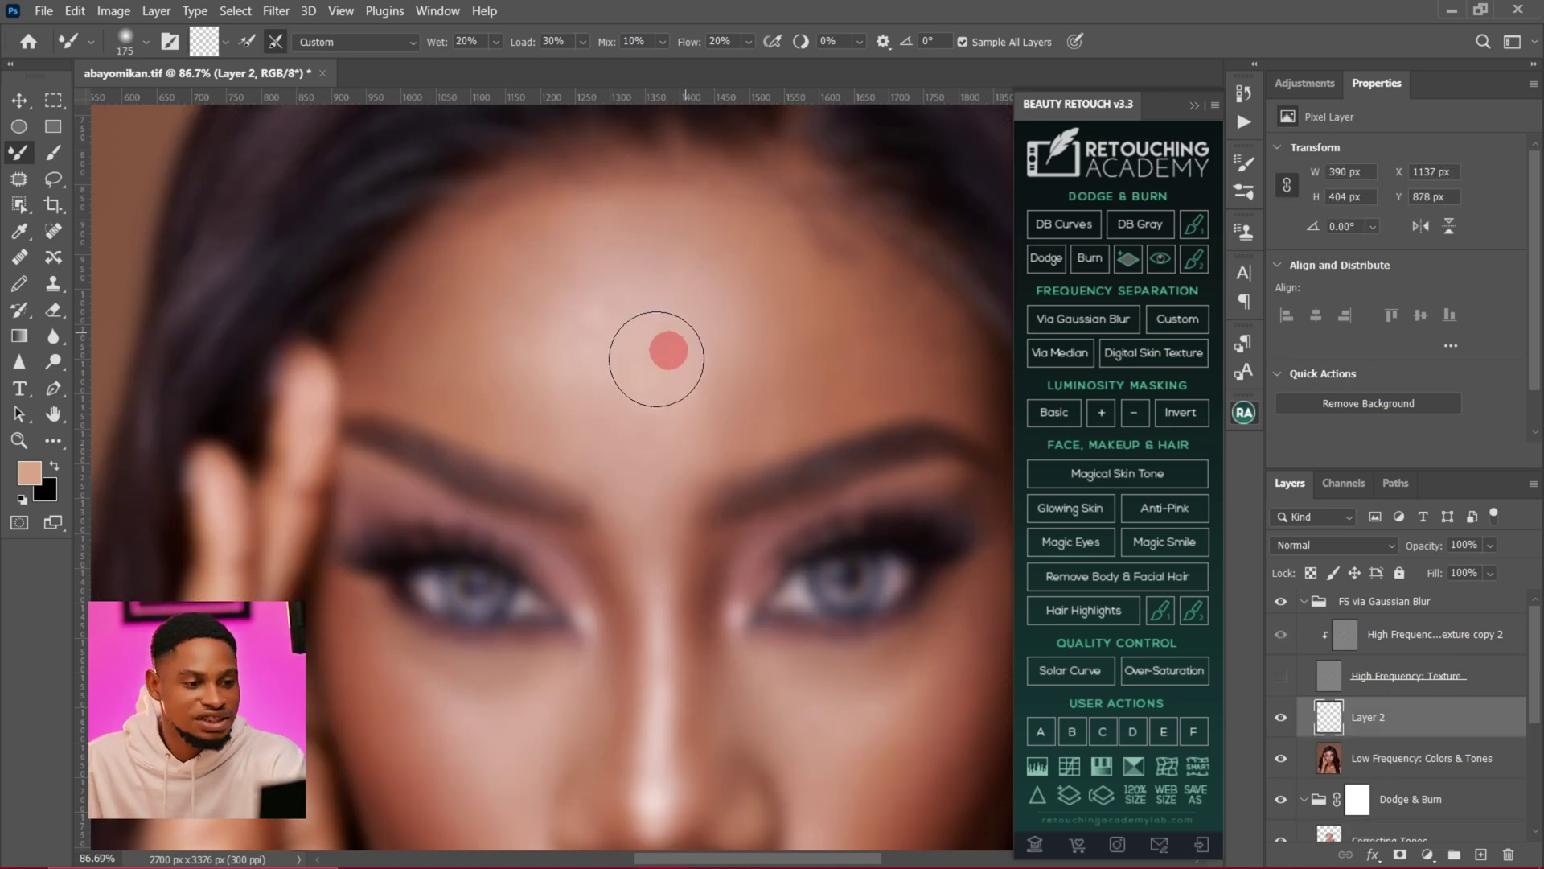
key(bracketleft)
key(bracketleft)
drag(600, 430, 617, 335)
key(bracketleft)
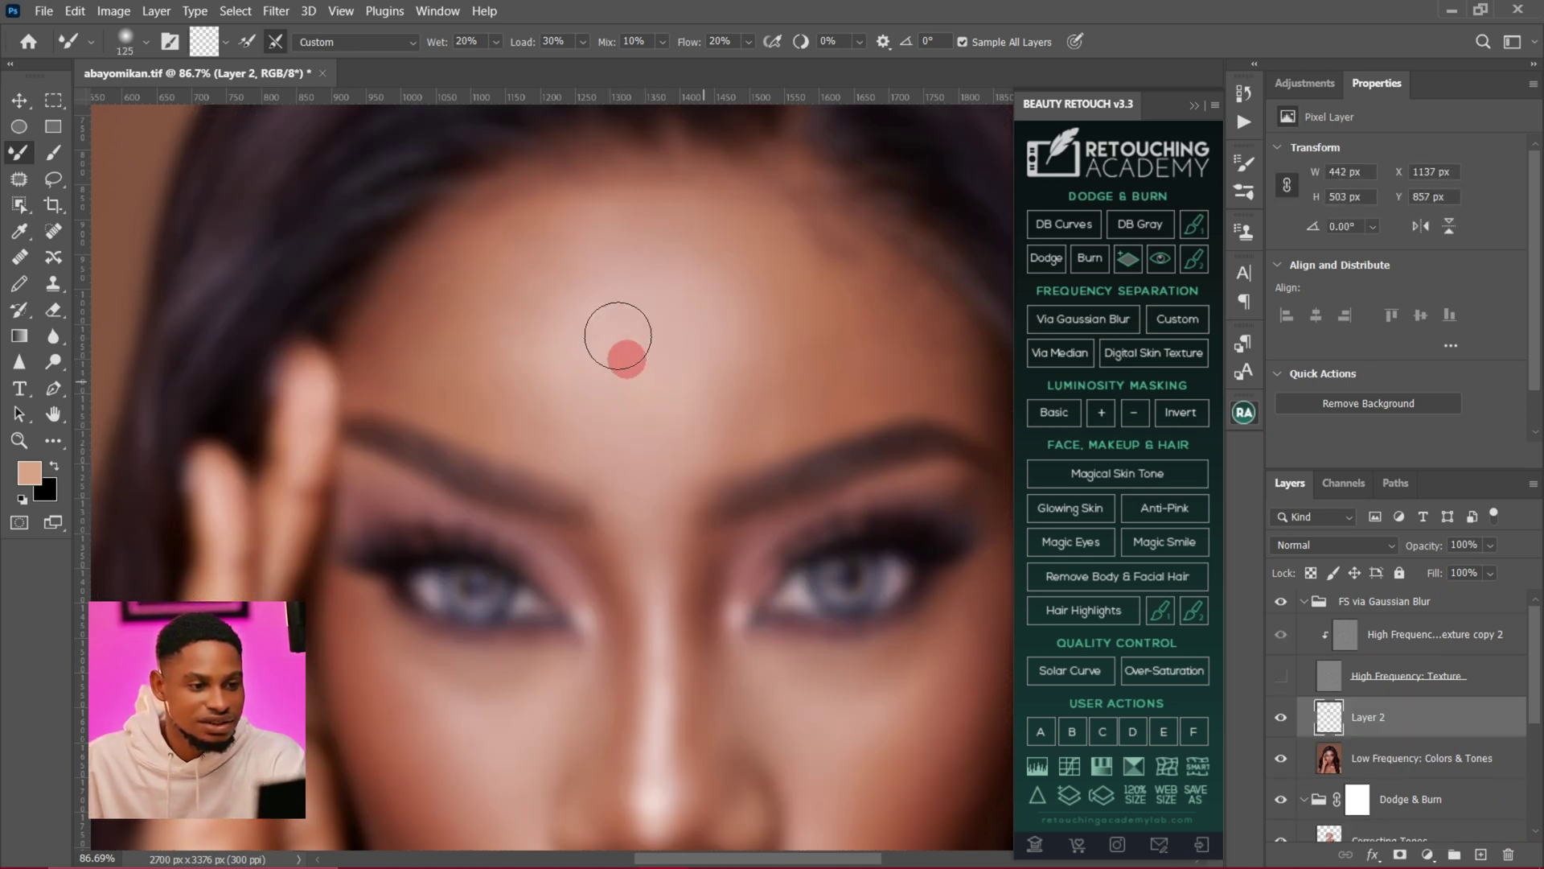
- Blend the side and upper forehead tones on Layer 2 with a larger Mixer Brush
key(bracketright)
key(bracketright)
key(bracketright)
mouse_move(508, 284)
mouse_down()
mouse_move(437, 344)
mouse_move(445, 289)
mouse_move(431, 320)
mouse_up()
mouse_move(470, 248)
mouse_down()
mouse_move(568, 225)
mouse_move(800, 274)
mouse_move(754, 373)
mouse_move(827, 269)
mouse_move(707, 241)
mouse_move(556, 252)
mouse_move(545, 396)
mouse_move(676, 389)
mouse_move(579, 303)
mouse_move(674, 268)
mouse_move(730, 347)
mouse_up()
key(bracketleft)
key(bracketright)
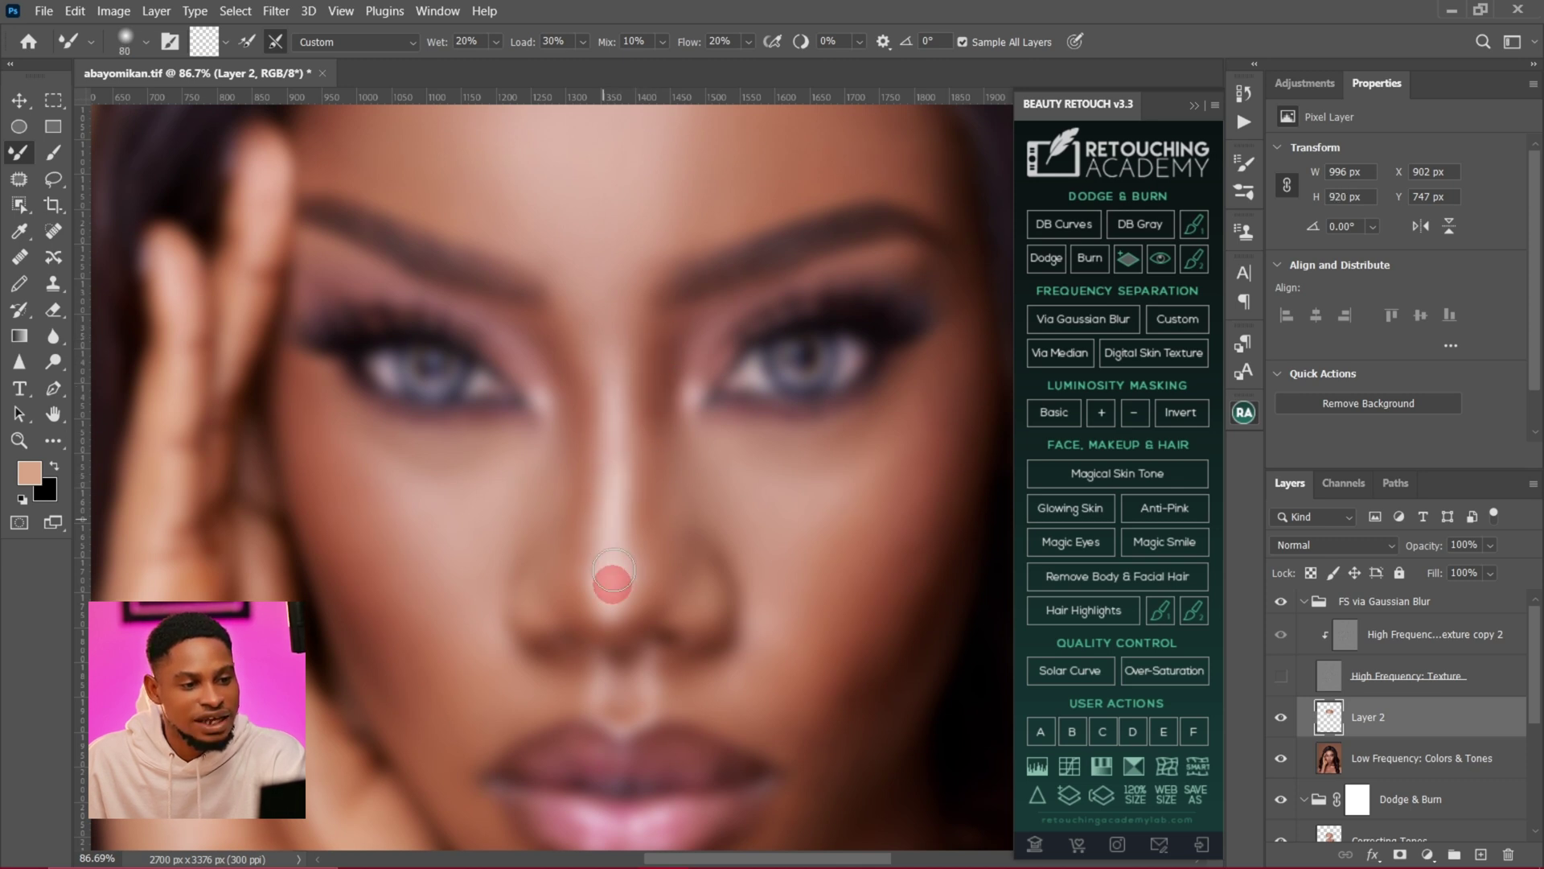
- Enlarge the Mixer Brush to at least 175 px and blend the cheek tones beside the nose on Layer 2
key(bracketright)
key(bracketright)
key(bracketright)
key(bracketright)
key(bracketright)
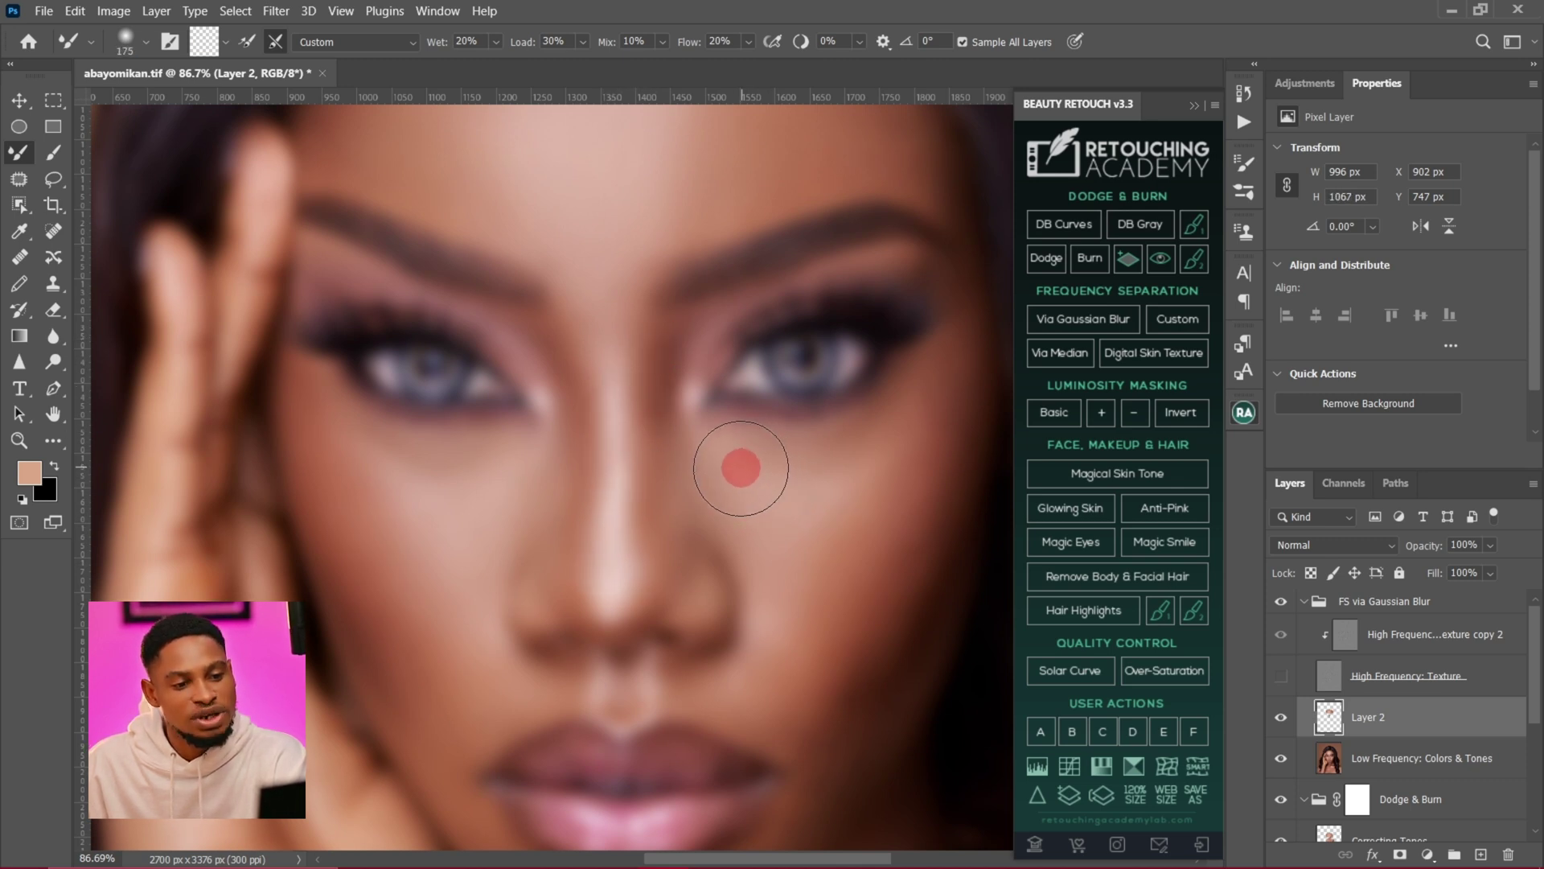
key(bracketright)
key(bracketright)
key(bracketleft)
mouse_move(779, 516)
mouse_down()
mouse_move(846, 473)
mouse_move(803, 515)
mouse_move(818, 546)
mouse_move(769, 583)
mouse_move(841, 476)
mouse_move(733, 638)
mouse_move(864, 498)
mouse_move(758, 486)
mouse_up()
key(bracketleft)
key(bracketleft)
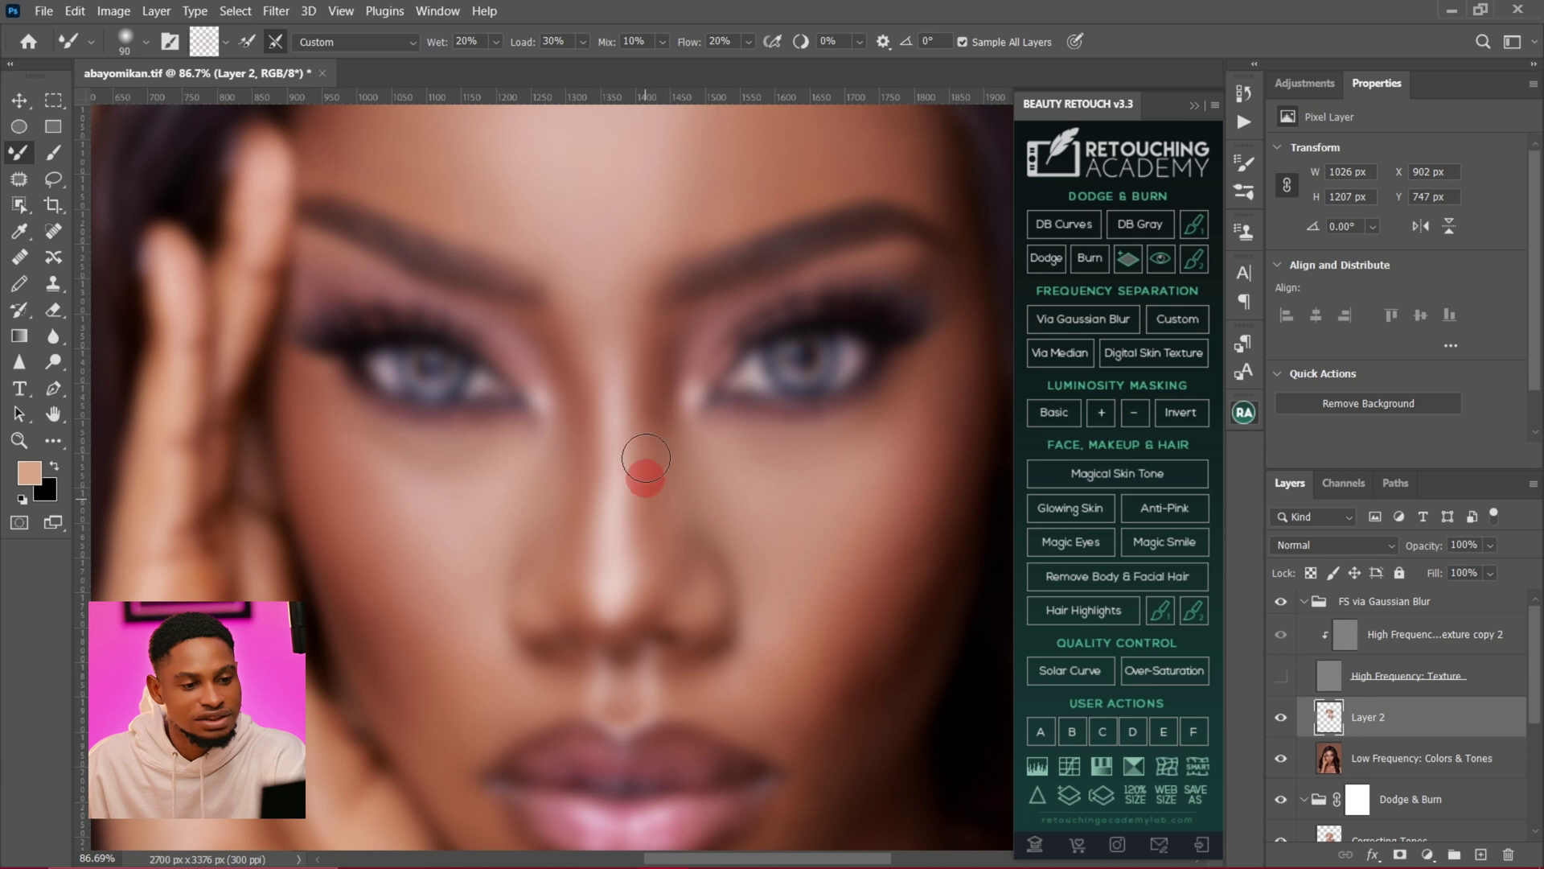
- Blend the outer cheek on Layer 2 with the Mixer Brush at 175 px, and show High Frequency: Texture again
drag(926, 649, 710, 494)
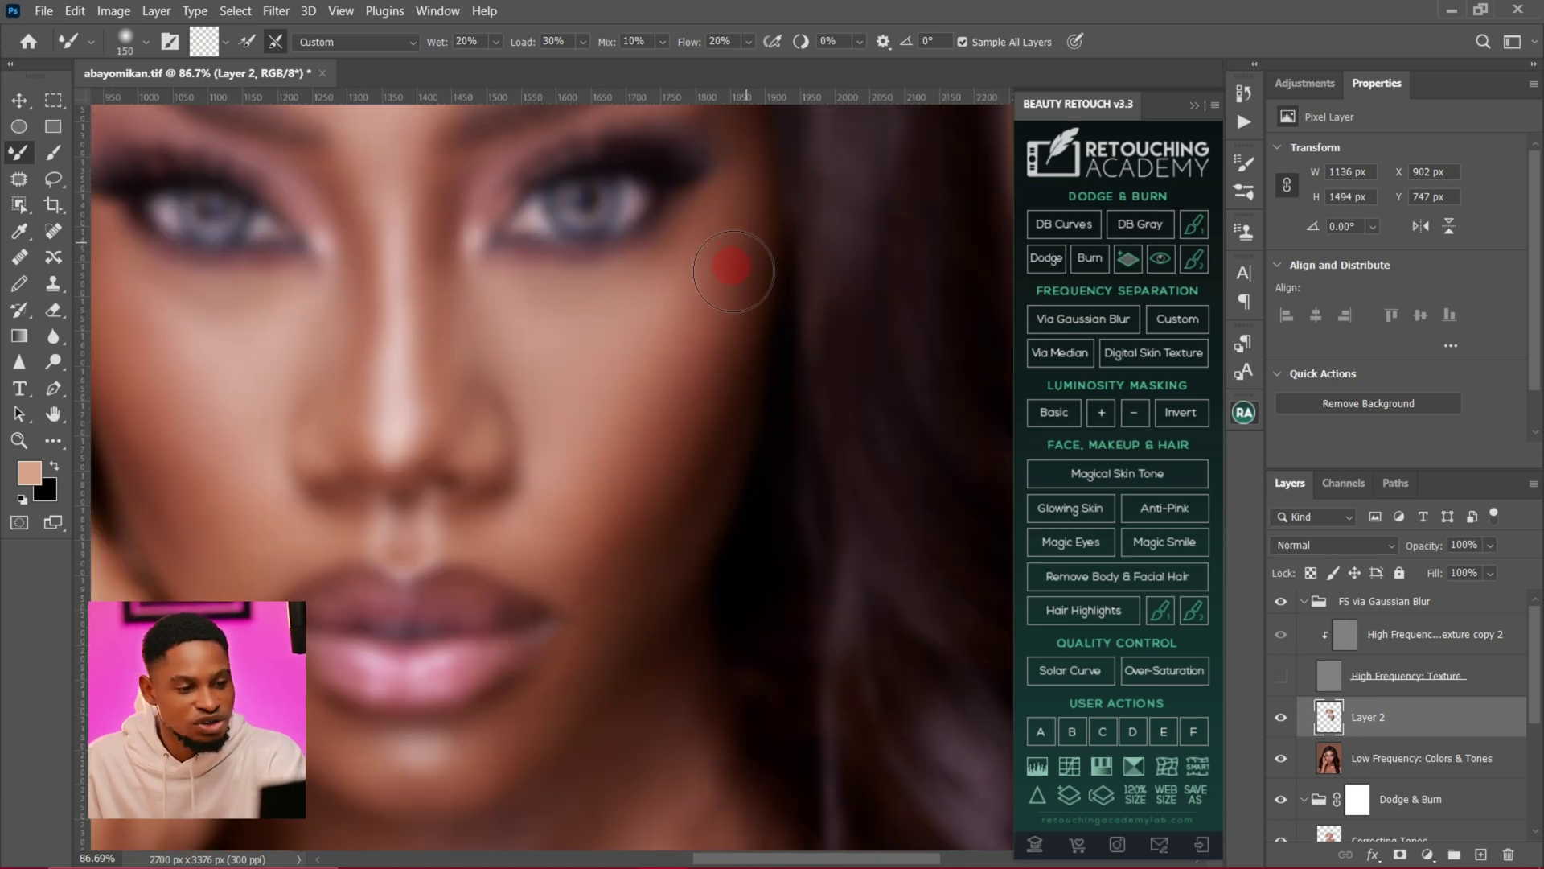
key(bracketright)
key(bracketright)
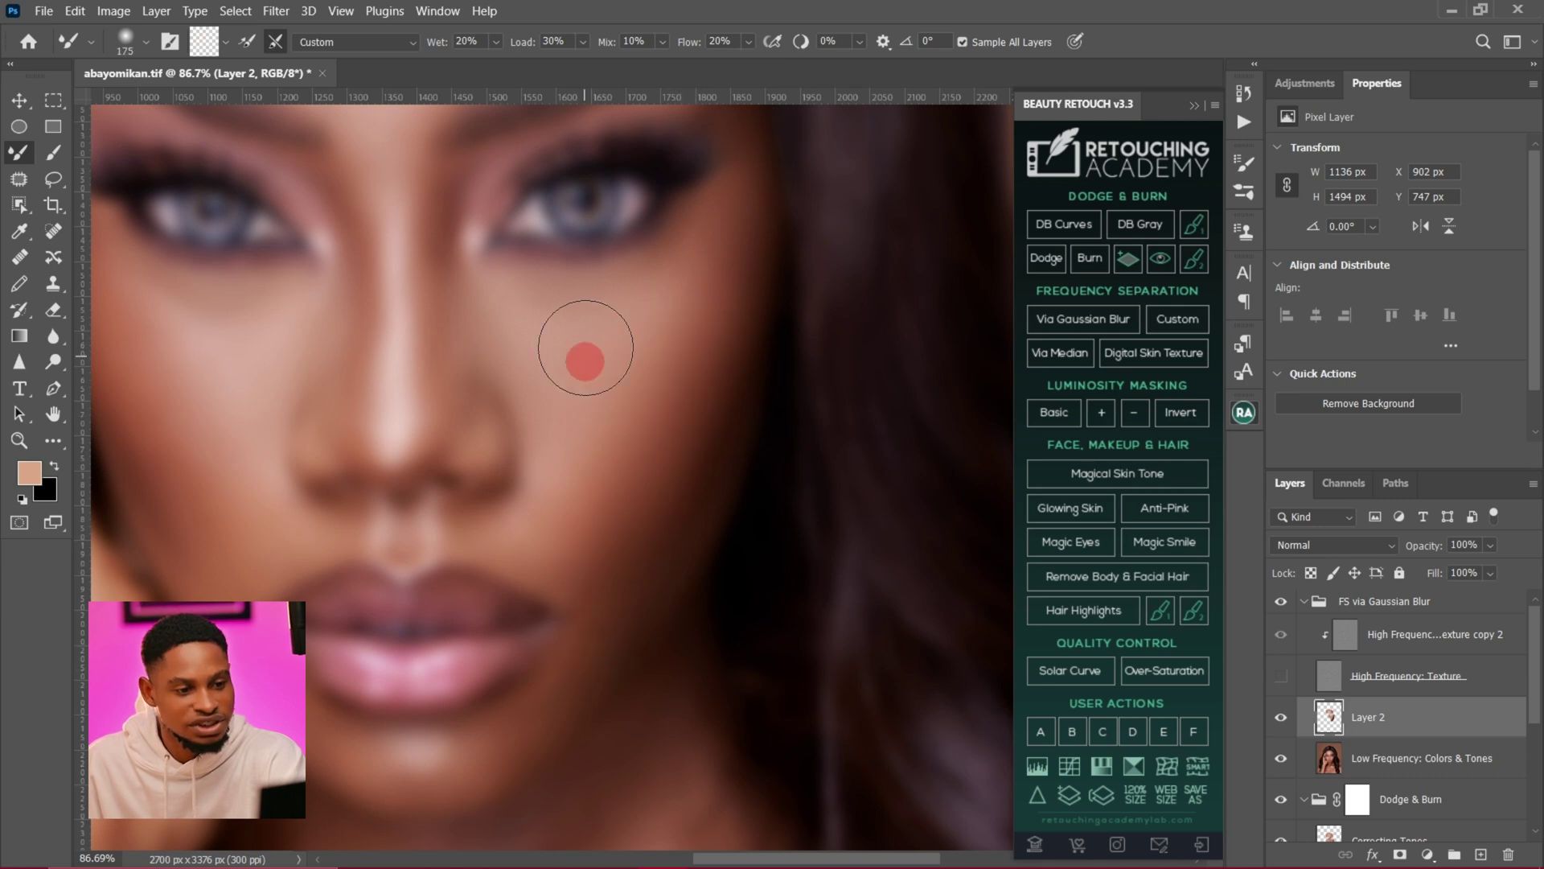
click(1280, 675)
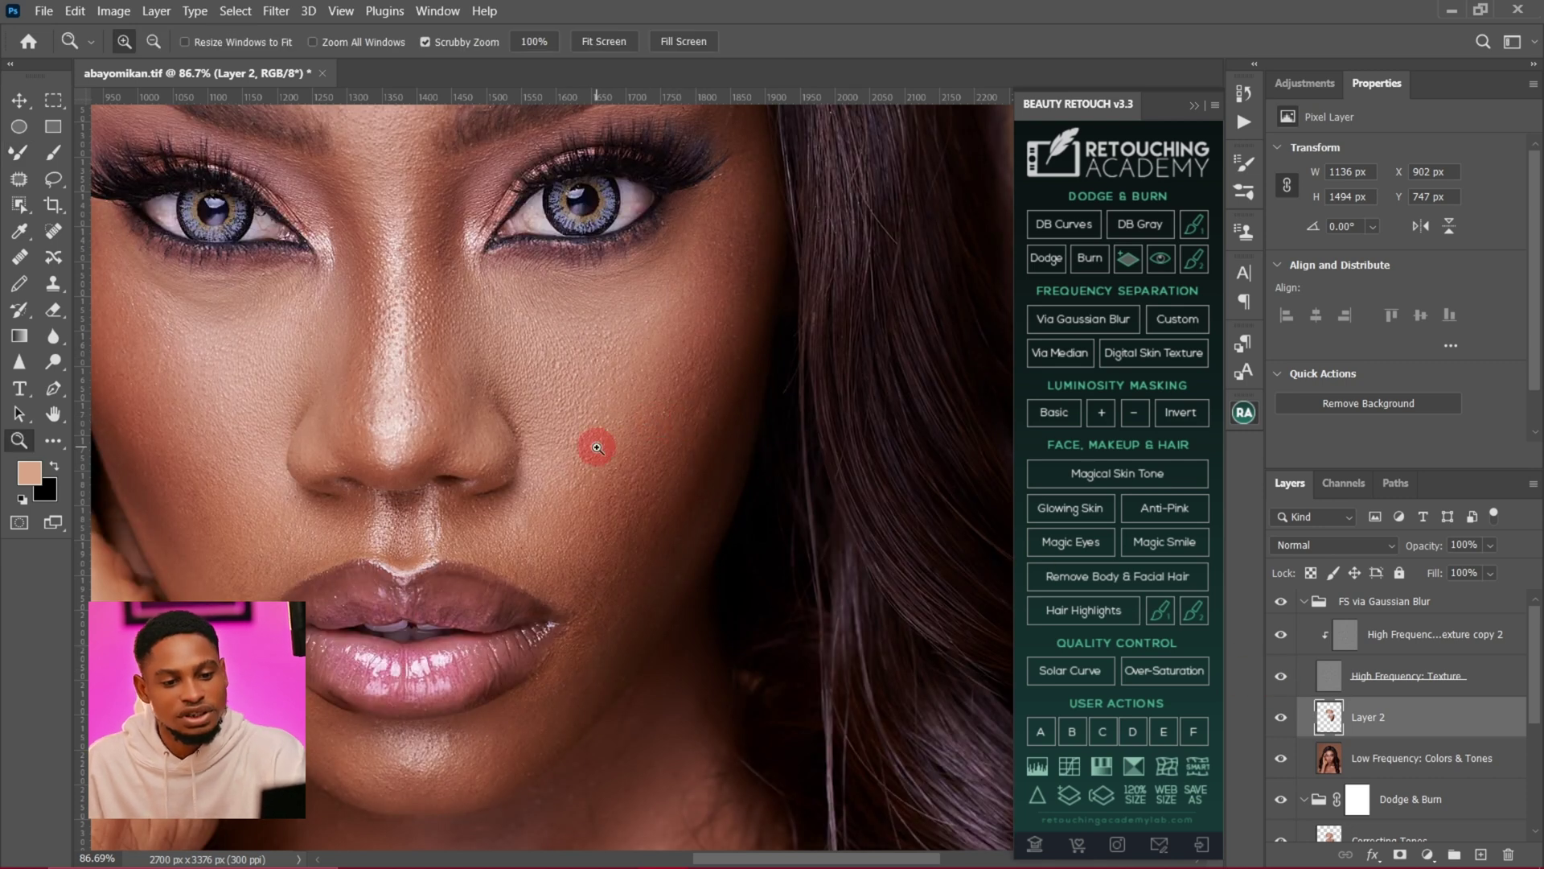
- Compare the face with and without Layer 2, and examine the skin texture on the cheek below the eye
scroll(628, 466, down, 3)
click(1282, 717)
click(1282, 717)
click(1293, 723)
click(1292, 718)
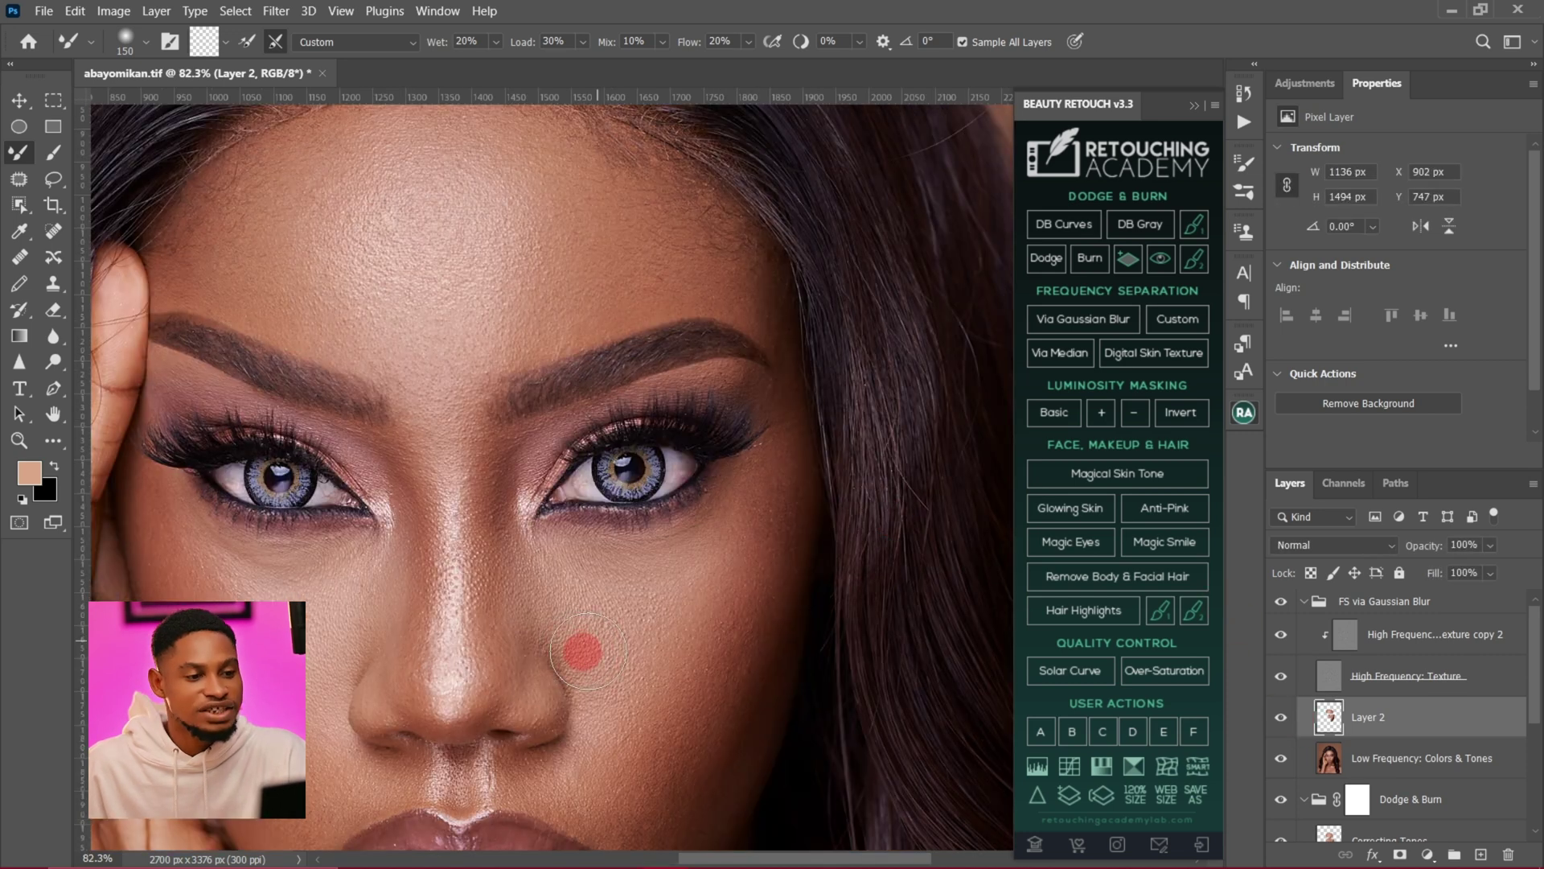
key(z)
mouse_move(606, 619)
mouse_down()
mouse_move(674, 600)
mouse_move(666, 635)
mouse_up()
key(z)
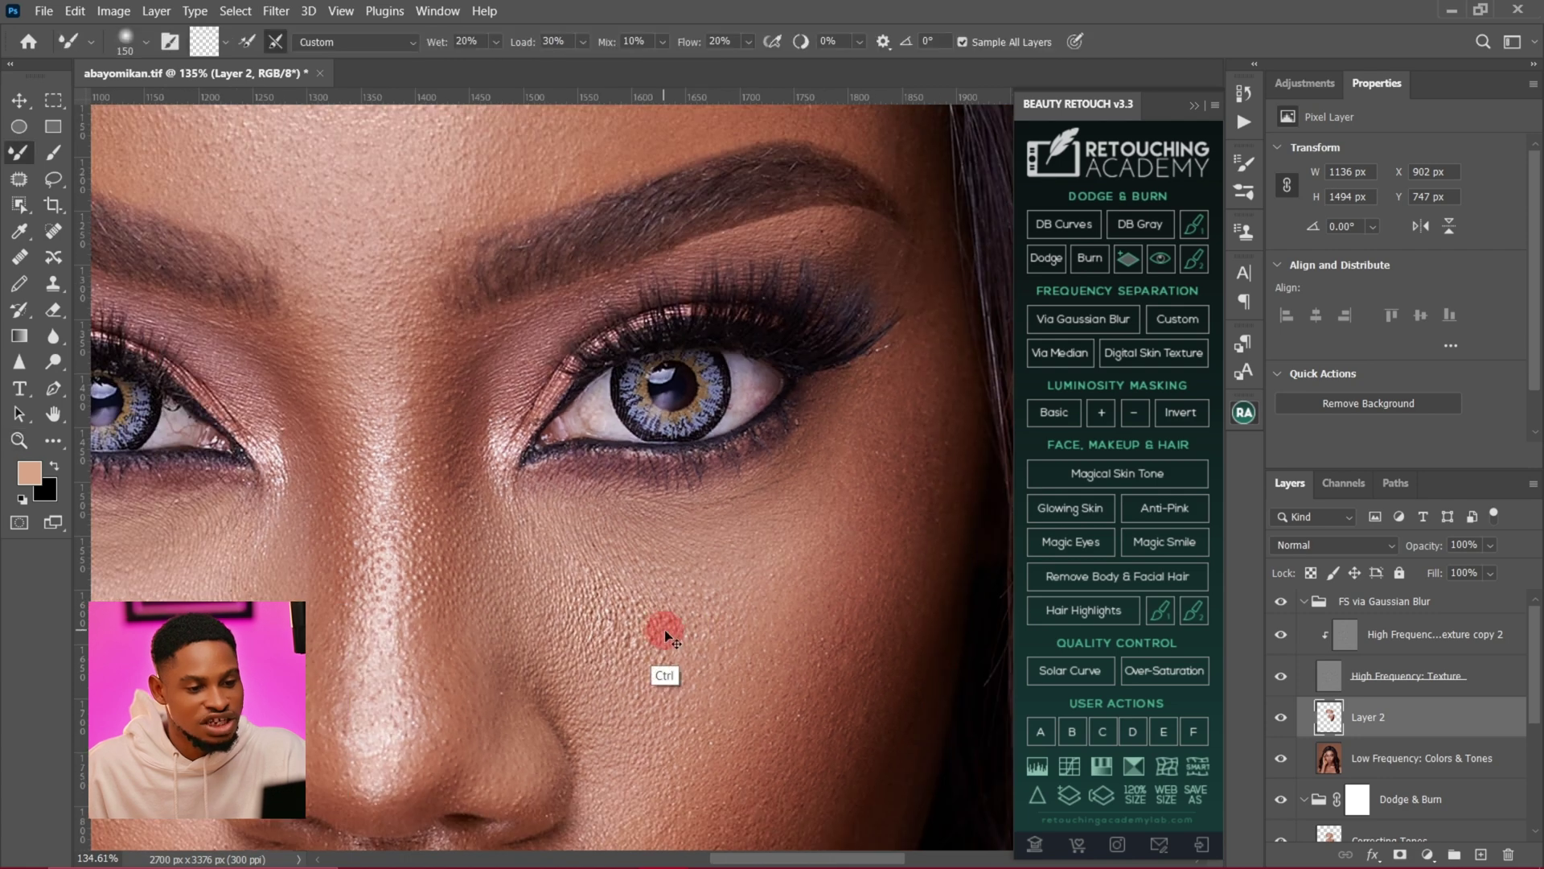